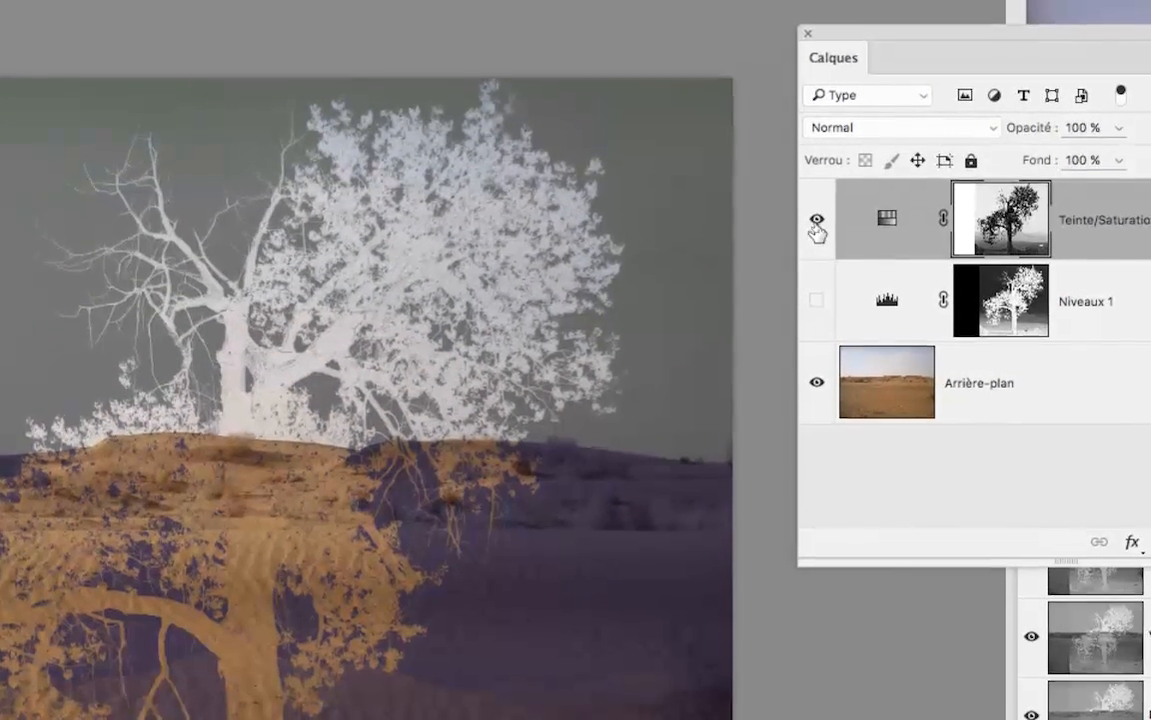
Hide the Teinte/Saturation 1 adjustment layer.
left_click(820, 212)
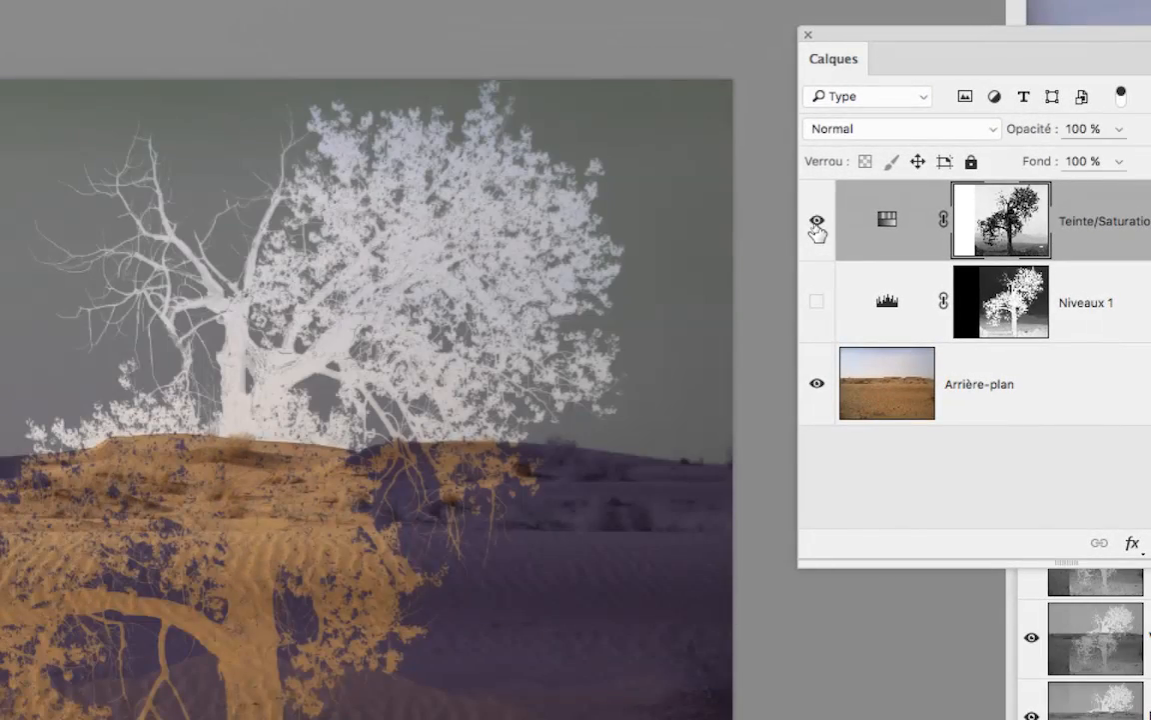
left_click(818, 221)
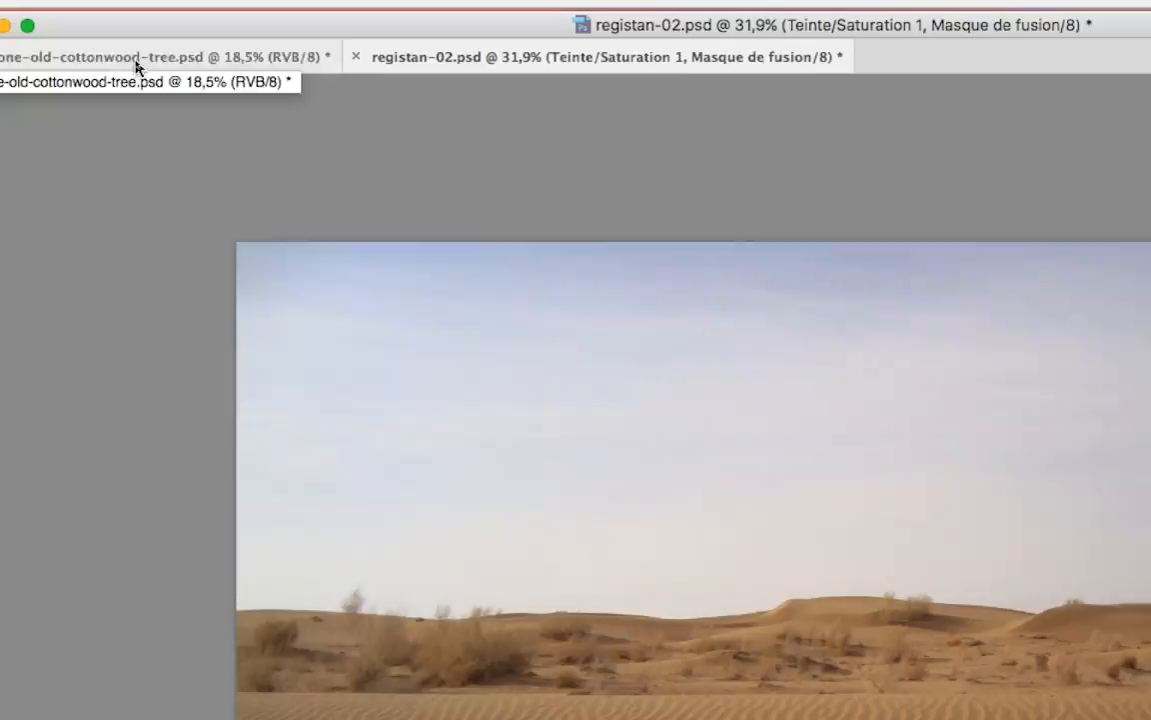
Copy the selected tree from lone-old-cottonwood-tree.psd into registan-02.psd as a new layer with the Move tool.
left_click(137, 62)
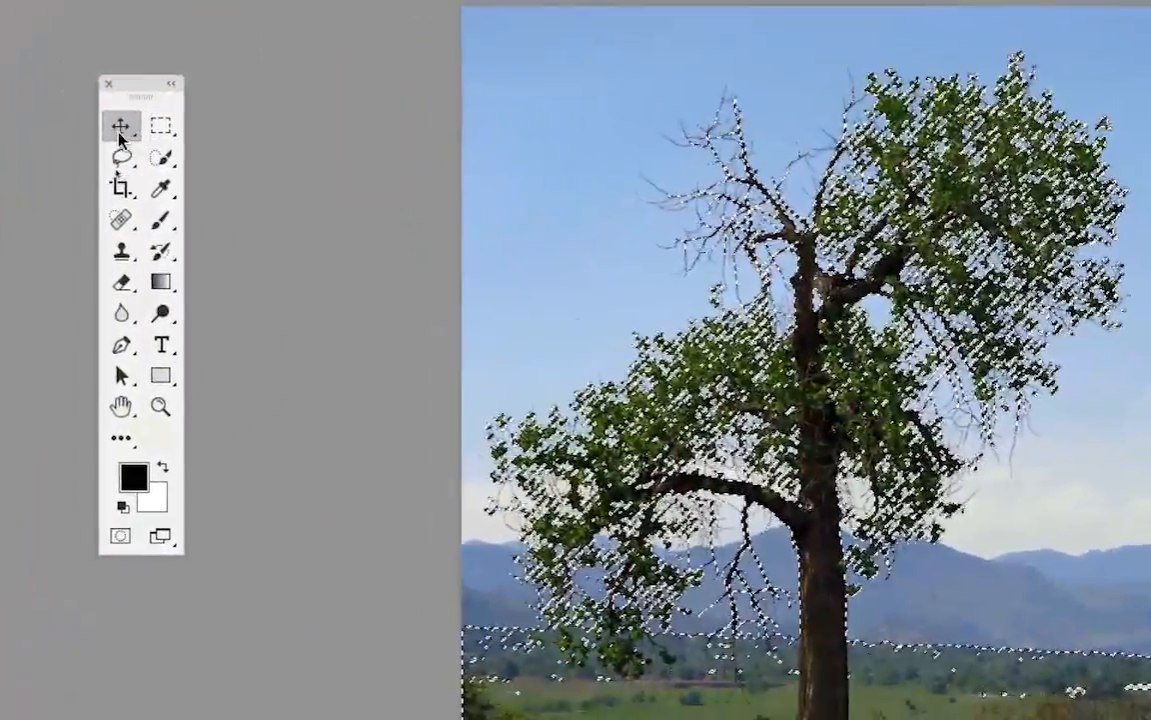
left_click(128, 148)
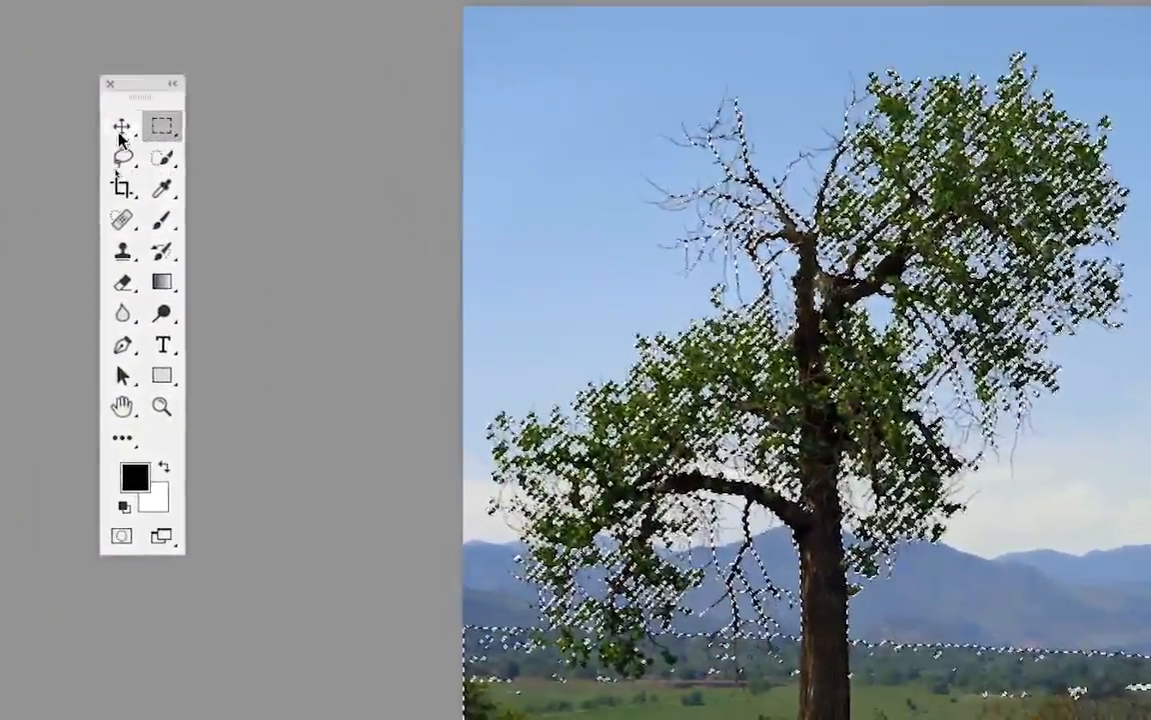
left_click(93, 131)
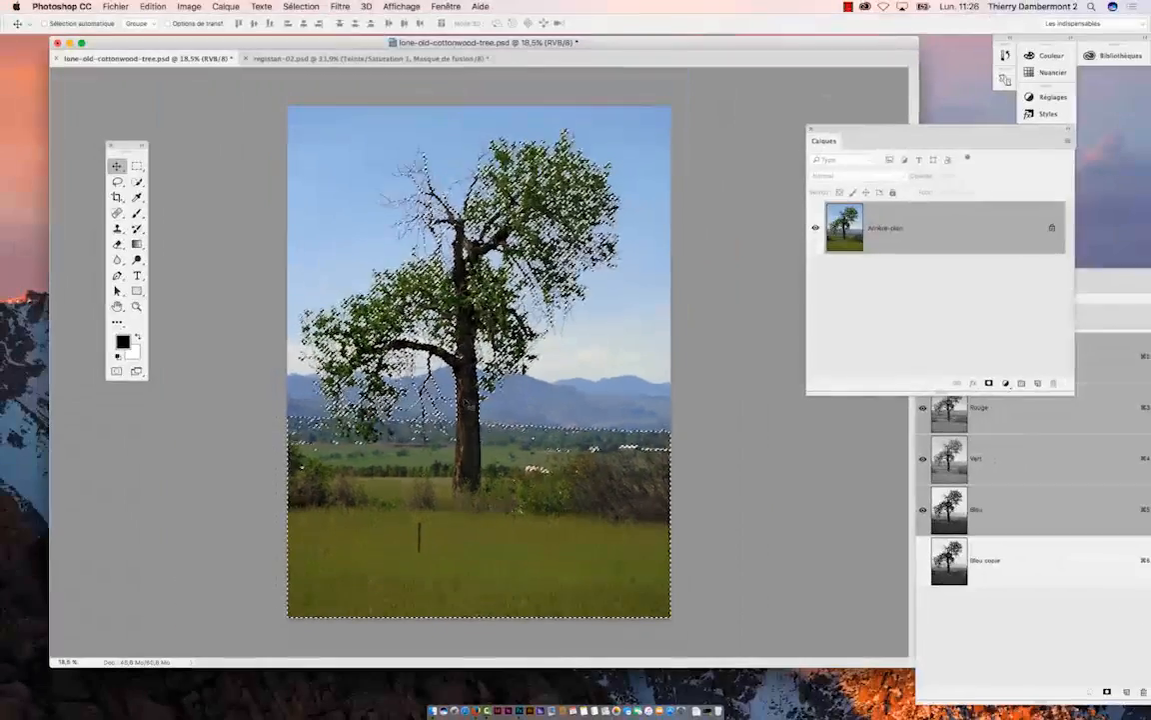
left_click_drag(468, 403, 410, 252)
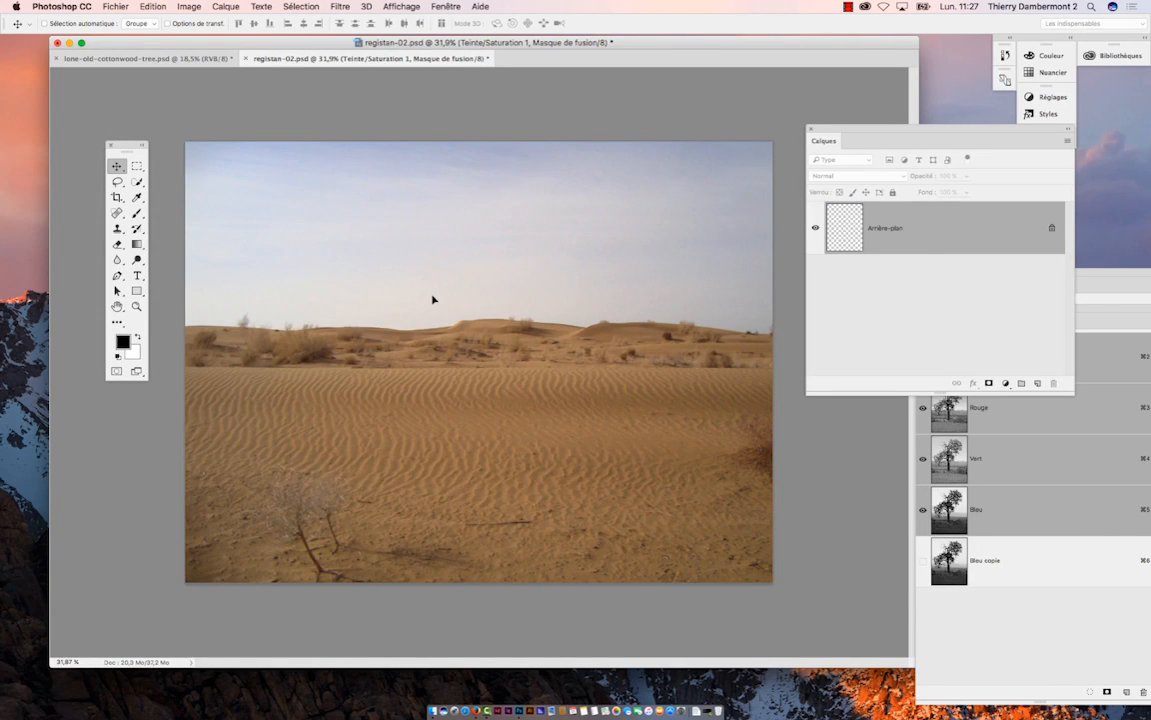
left_click_drag(433, 299, 518, 414)
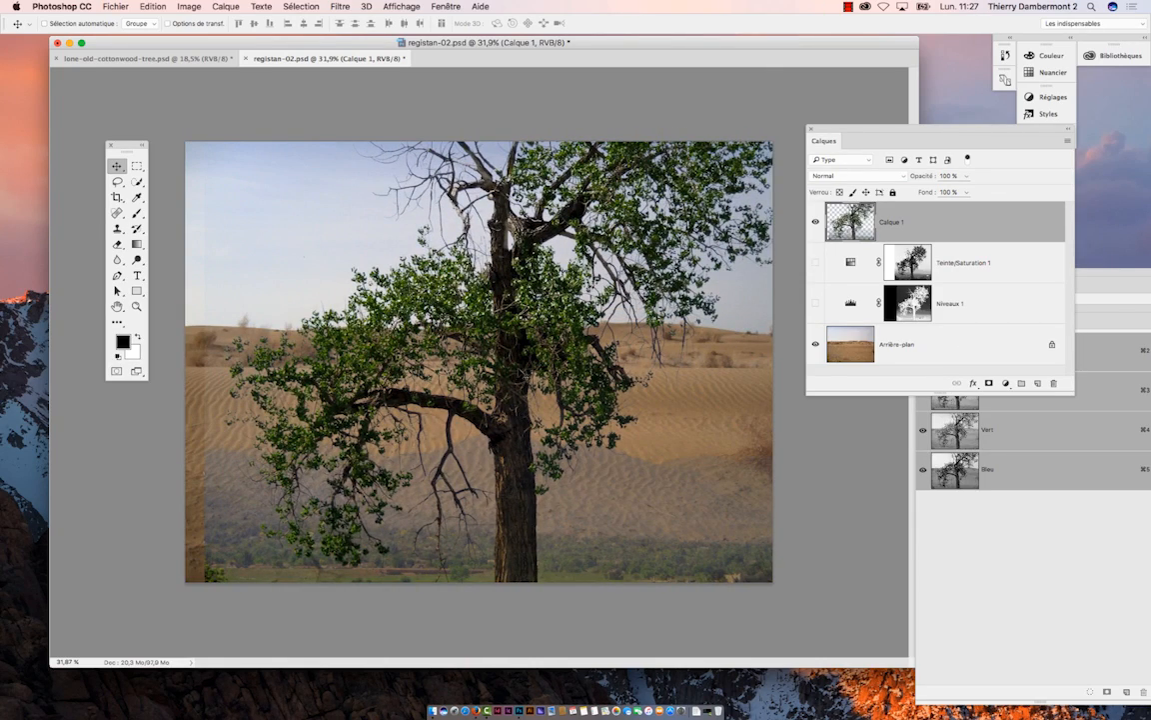
Reposition the tree layer over the desert so its whole leafy crown fits inside the frame.
left_click_drag(518, 415, 546, 439)
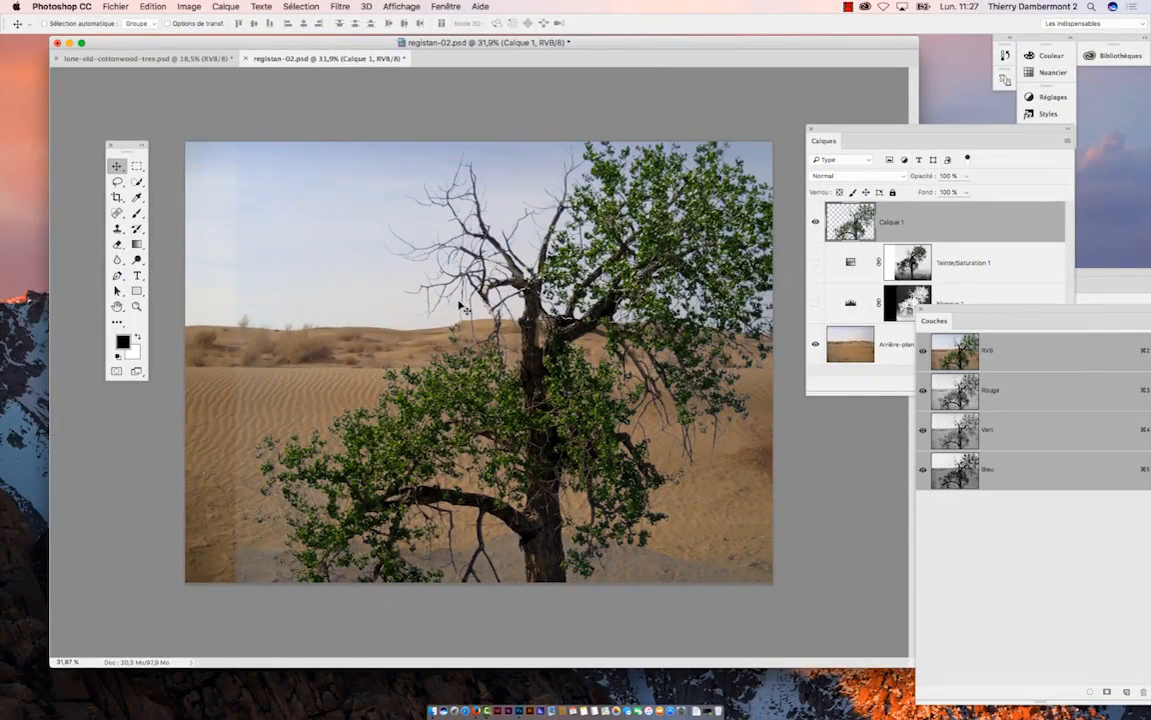
left_click_drag(533, 292, 549, 333)
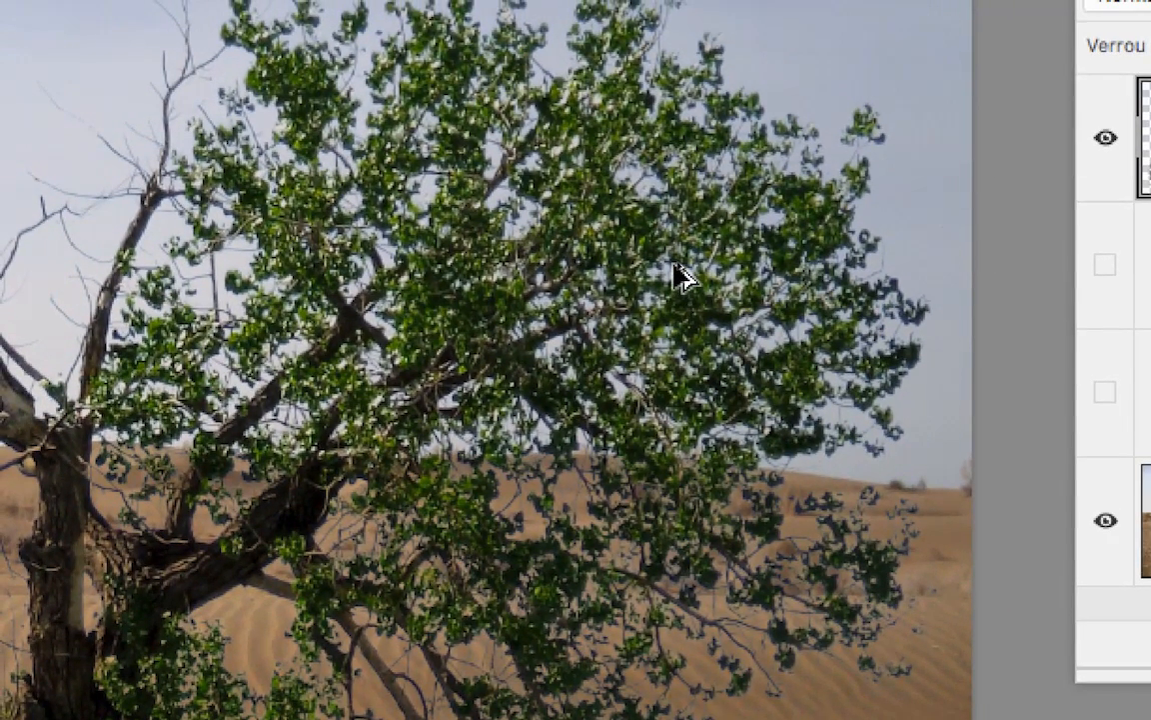
scroll(680, 277, "up", 3)
scroll(677, 275, "down", 5)
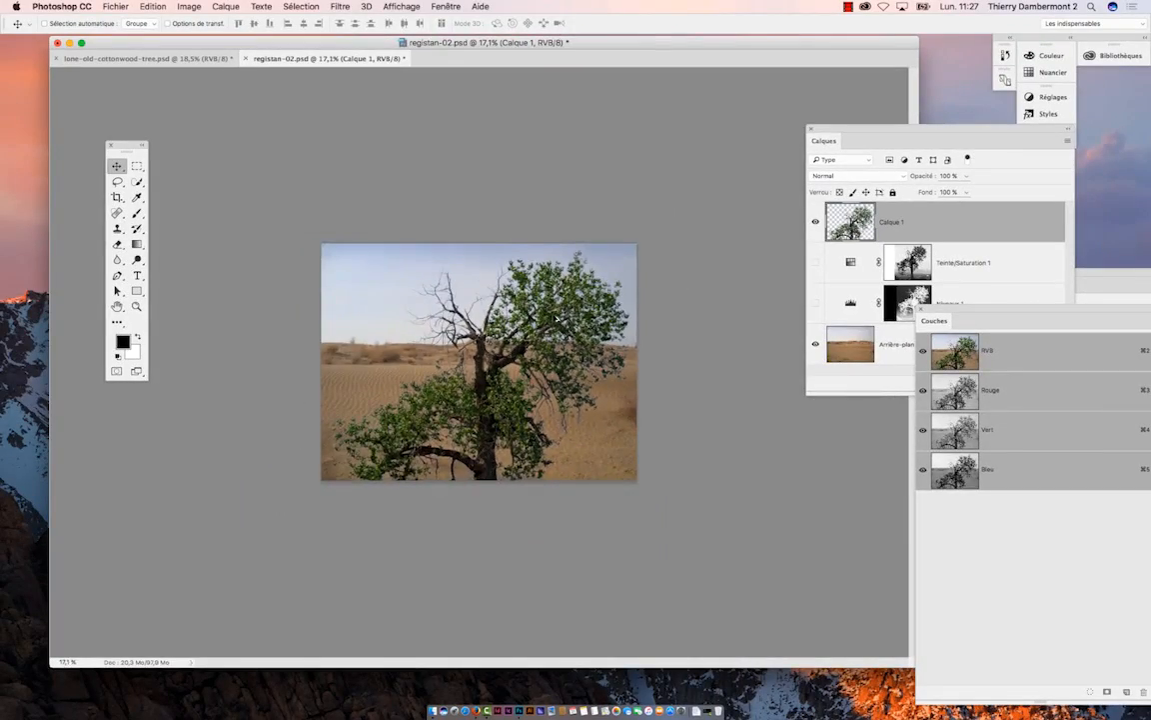
key("super+0")
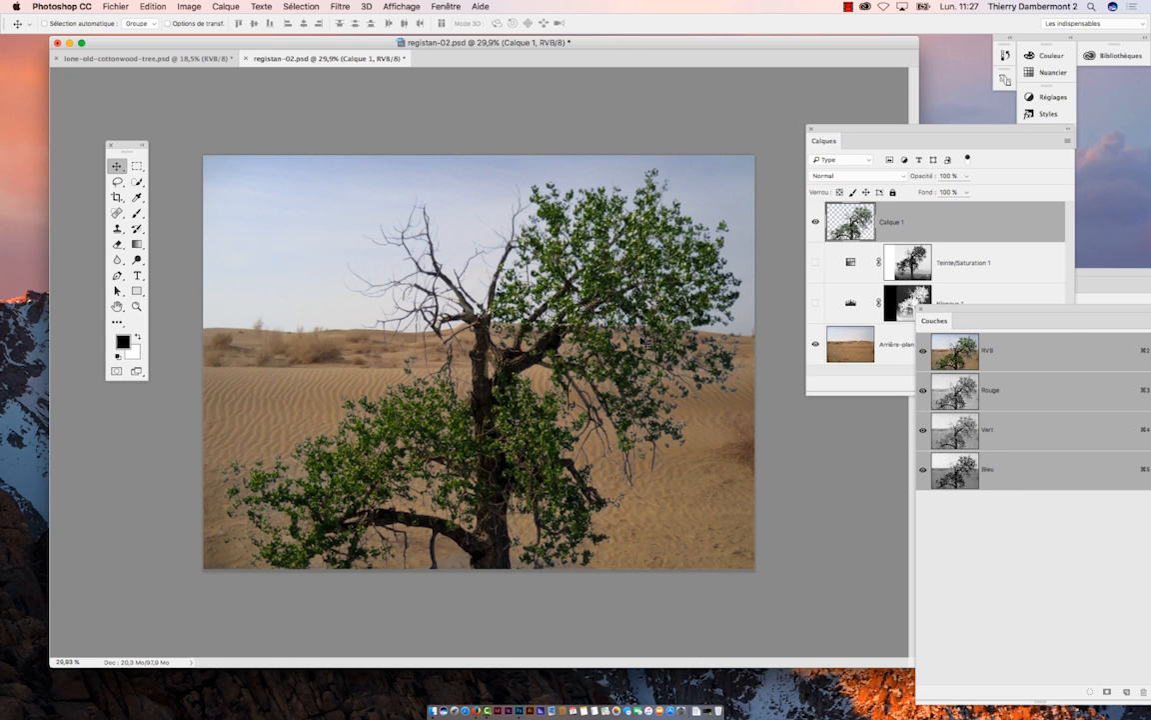
Enlarge the canvas evenly on all sides with the Crop tool until the entire pasted tree picture fits inside.
left_click_drag(850, 129, 829, 120)
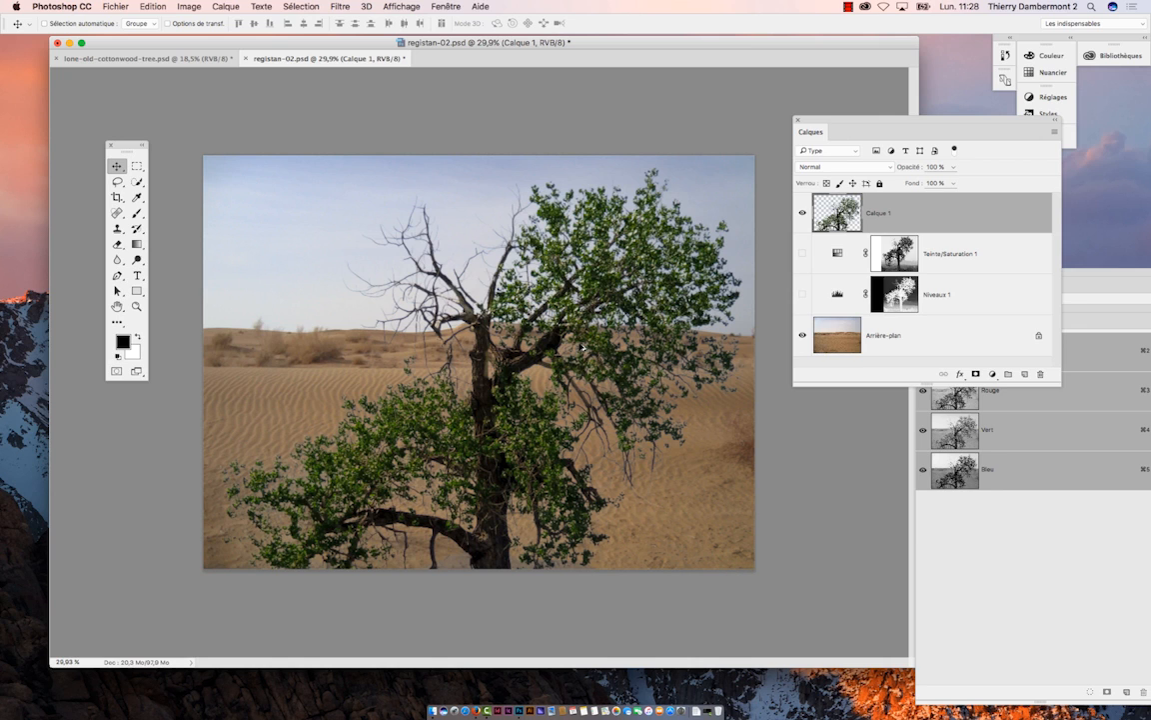
scroll(581, 347, "down", 4)
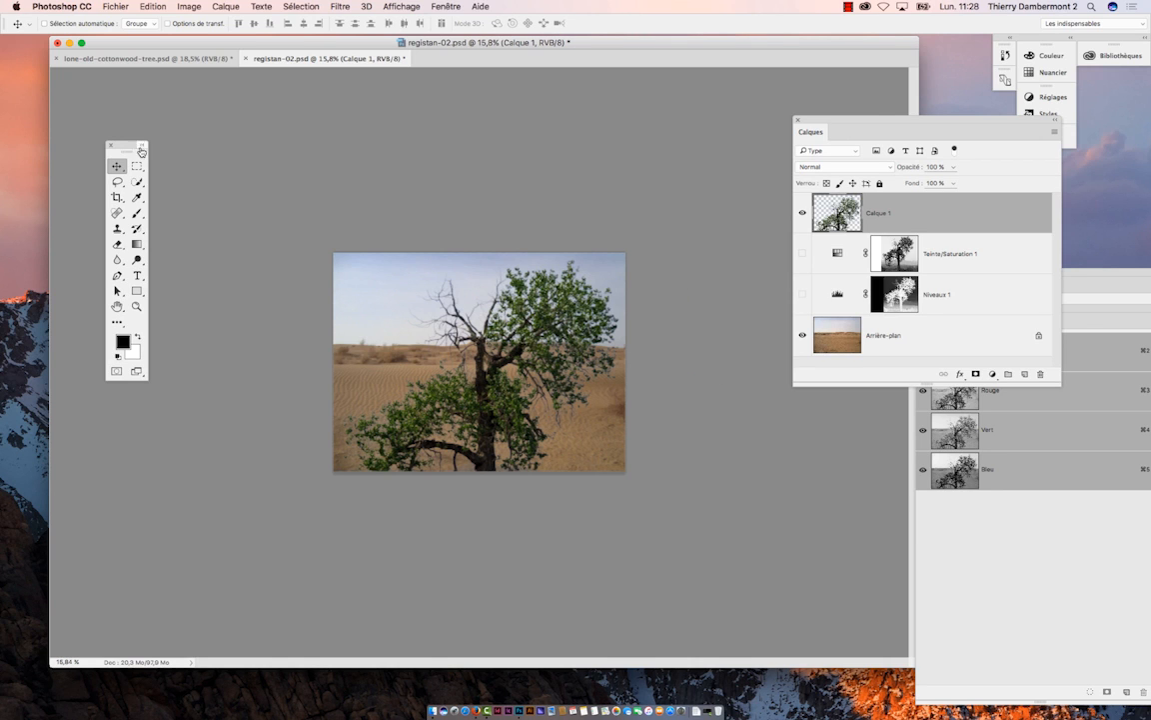
left_click_drag(126, 145, 72, 145)
left_click(61, 197)
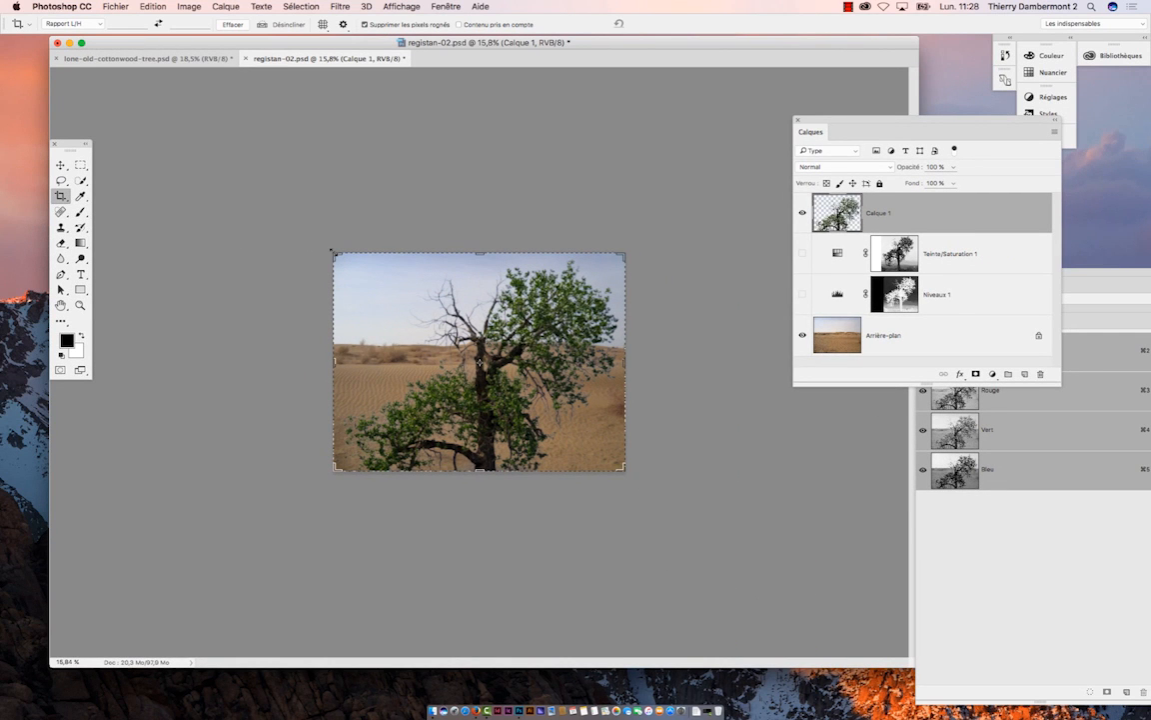
left_click_drag(332, 251, 73, 124)
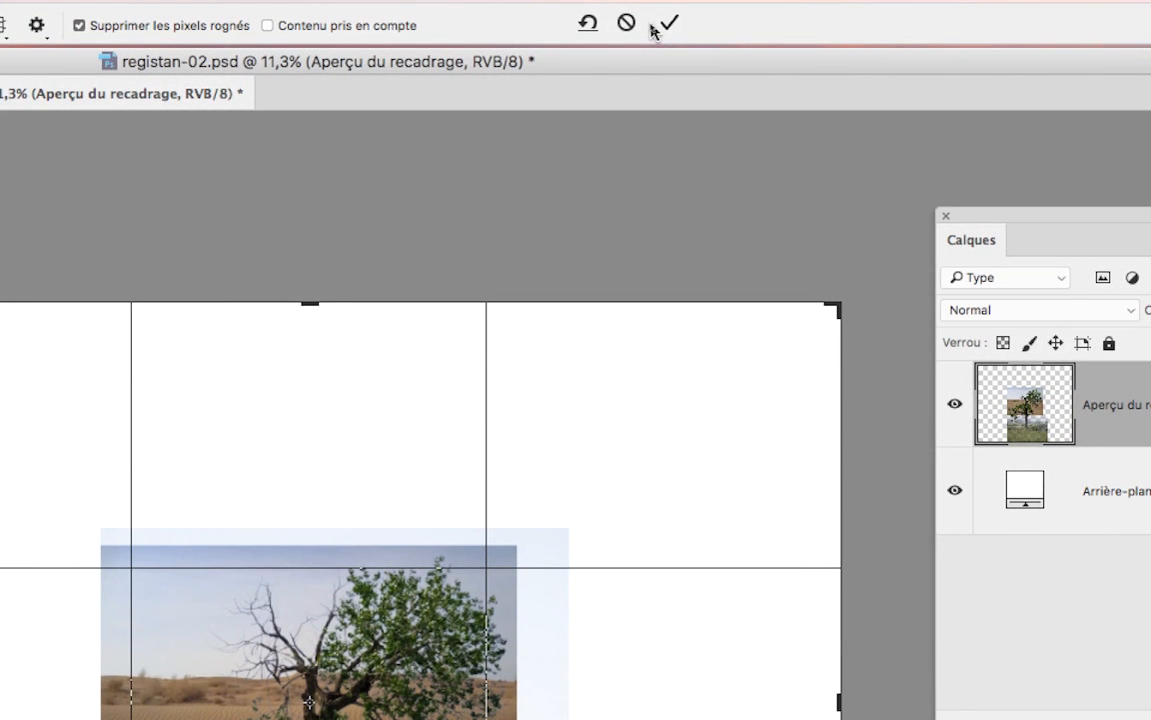
left_click(662, 27)
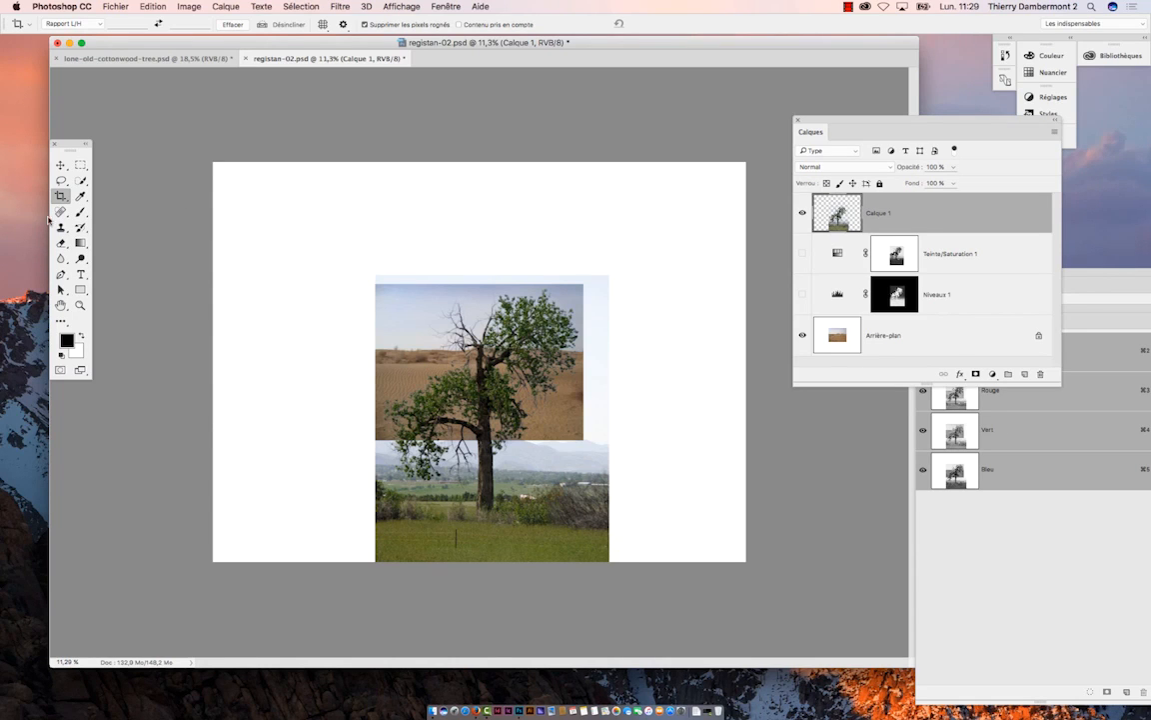
Convert the locked Arrière-plan background into a regular layer with the default name.
left_click_drag(60, 142, 84, 139)
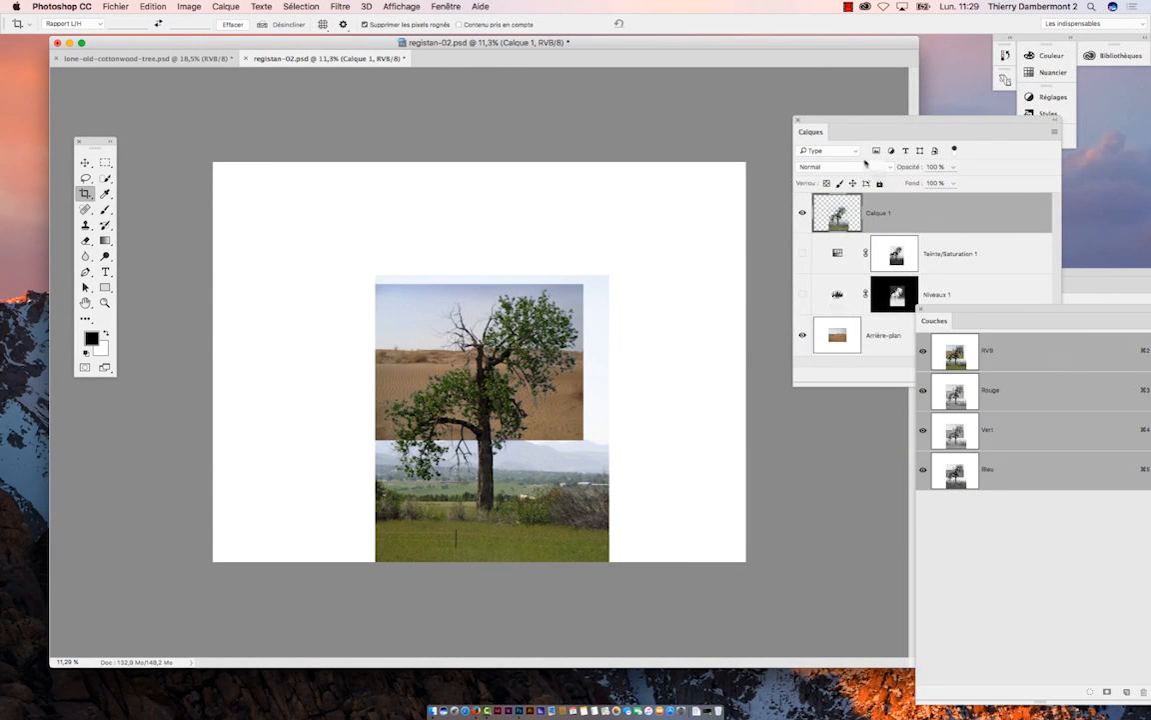
left_click_drag(855, 122, 761, 113)
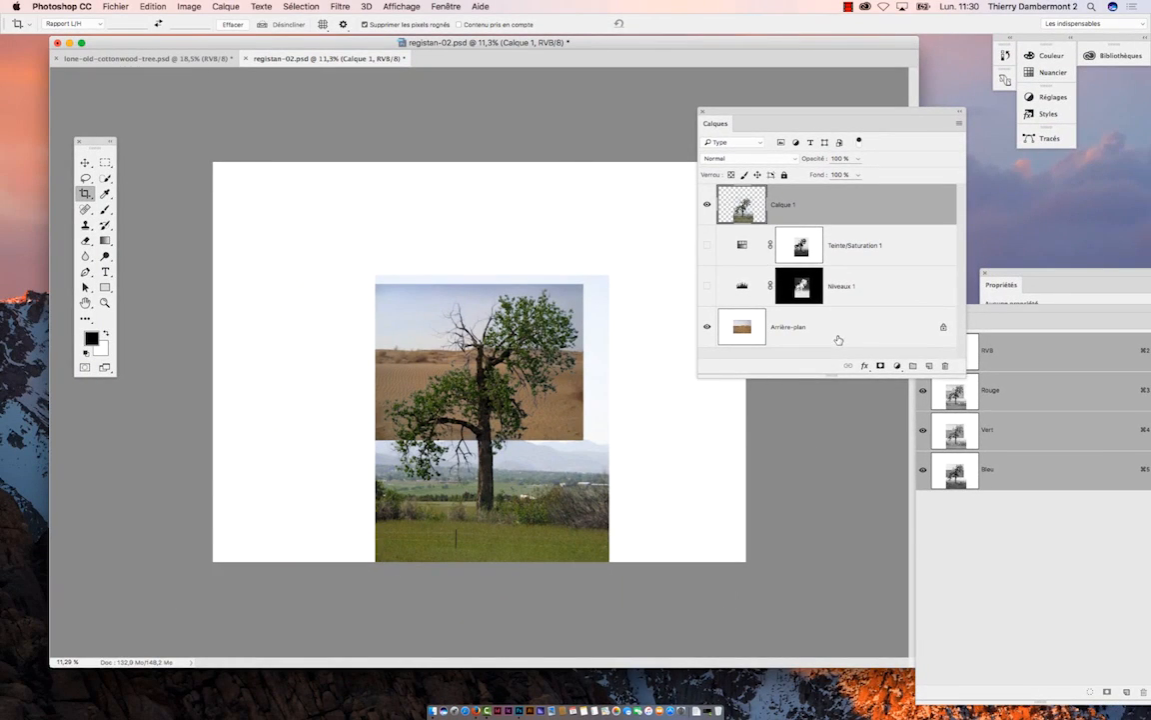
left_click(814, 339)
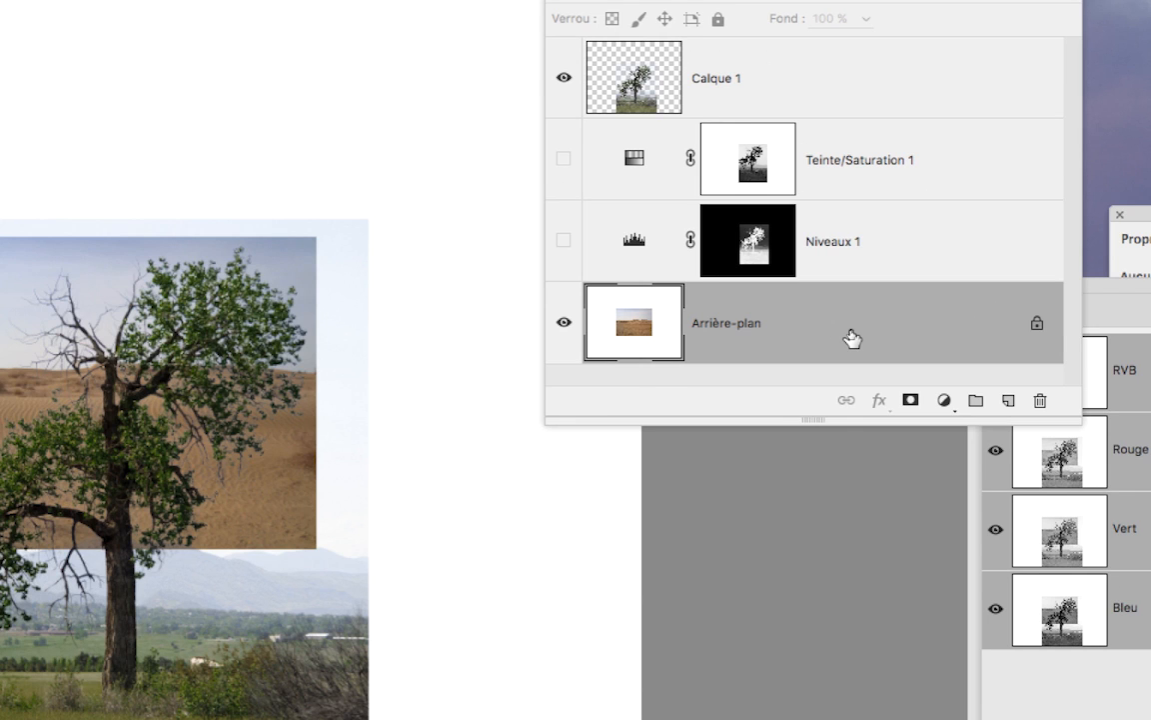
double_click(852, 338)
left_click(675, 313)
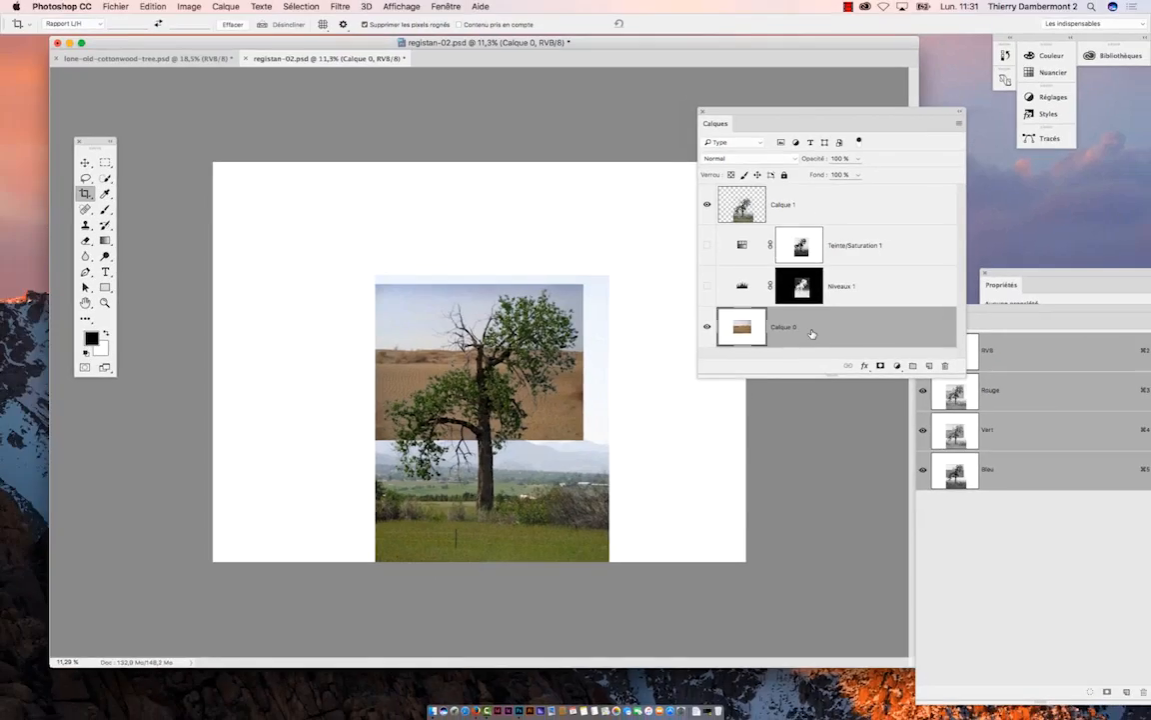
Scale the desert layer Calque 0 proportionally from its centre to about 257% so the desert fills the enlarged canvas.
left_click_drag(734, 118, 866, 141)
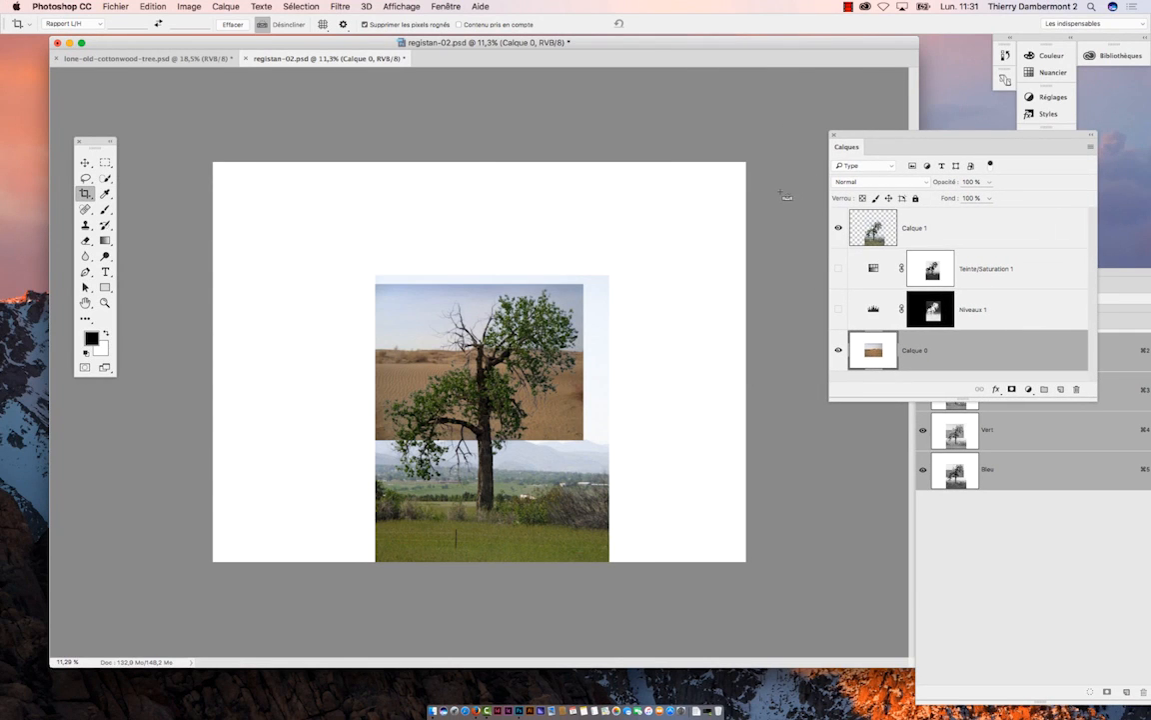
key("super+t")
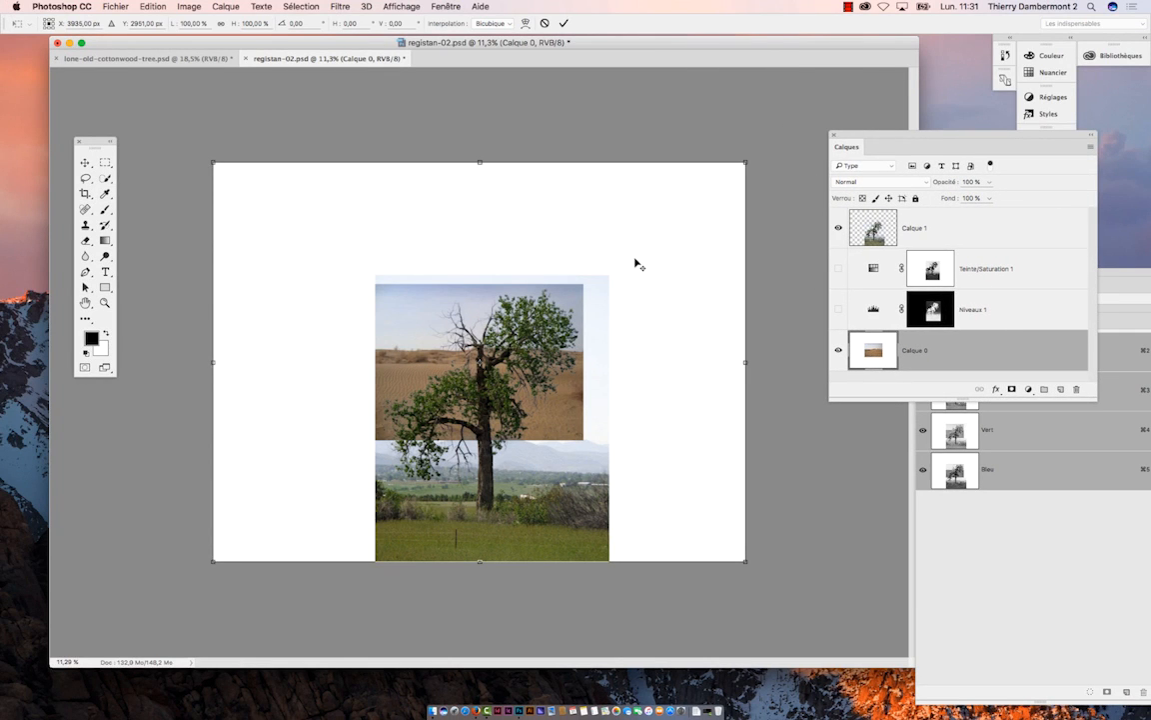
key("super+minus")
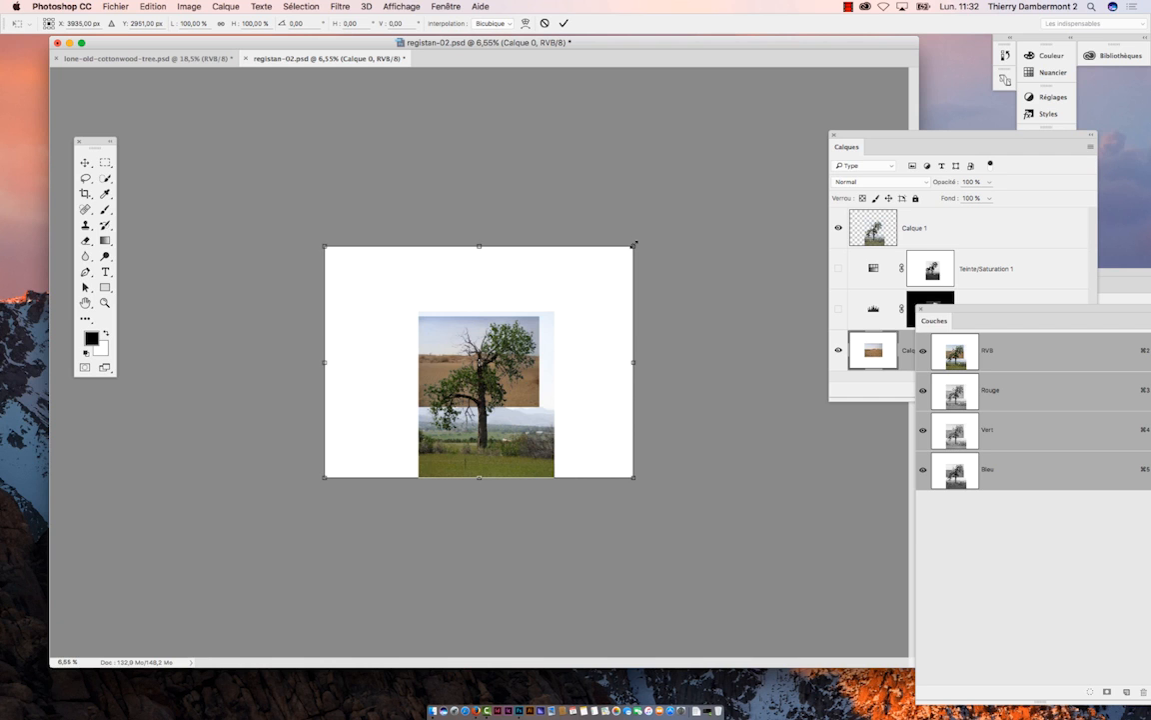
left_click_drag(631, 246, 925, 131)
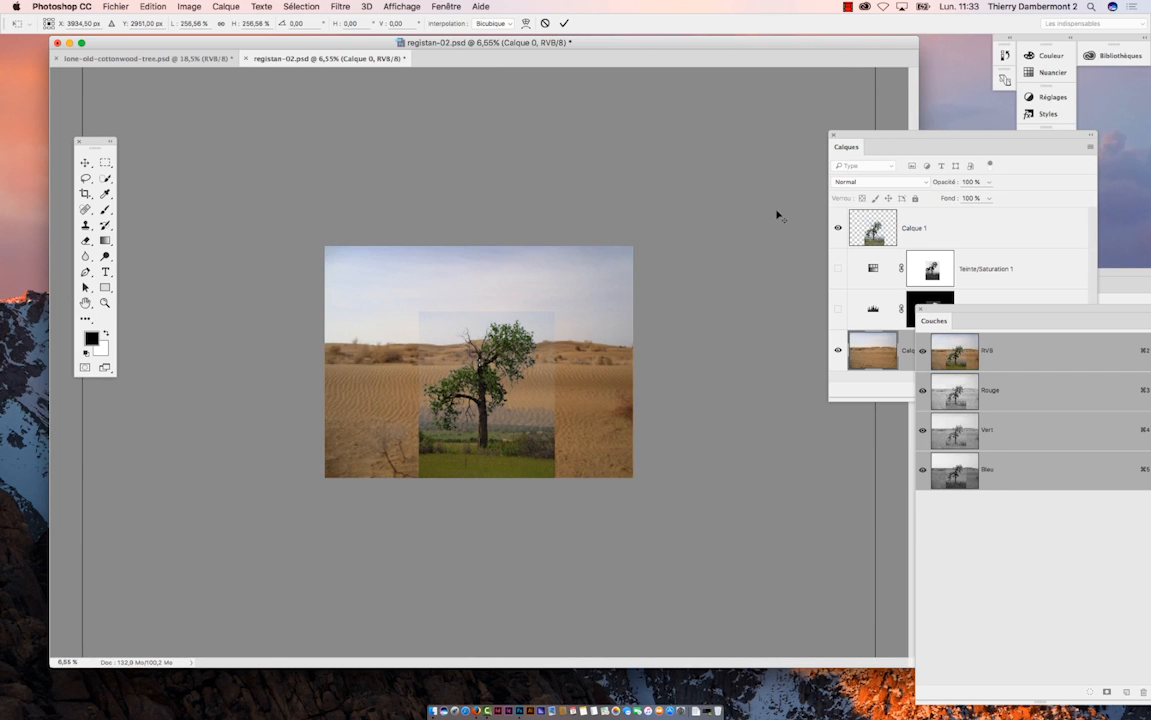
key("super+0")
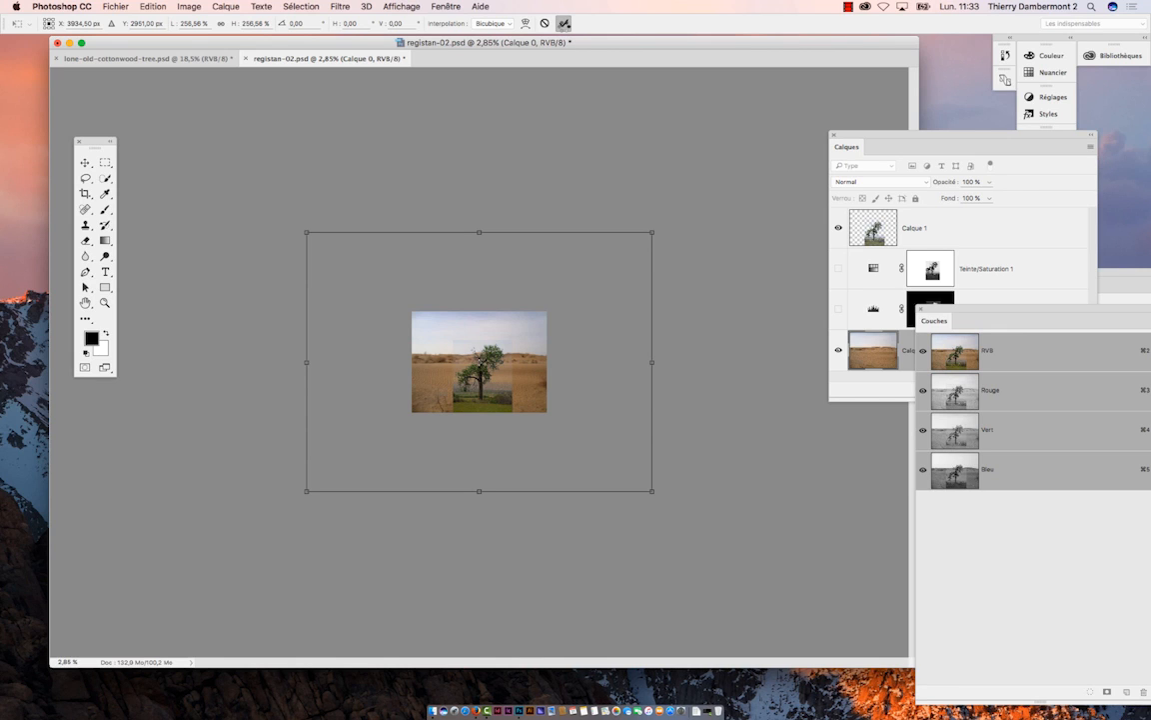
left_click(563, 23)
Apply the scaling of the desert layer Calque 0 and enlarge the layer list so that every layer fits.
key("c")
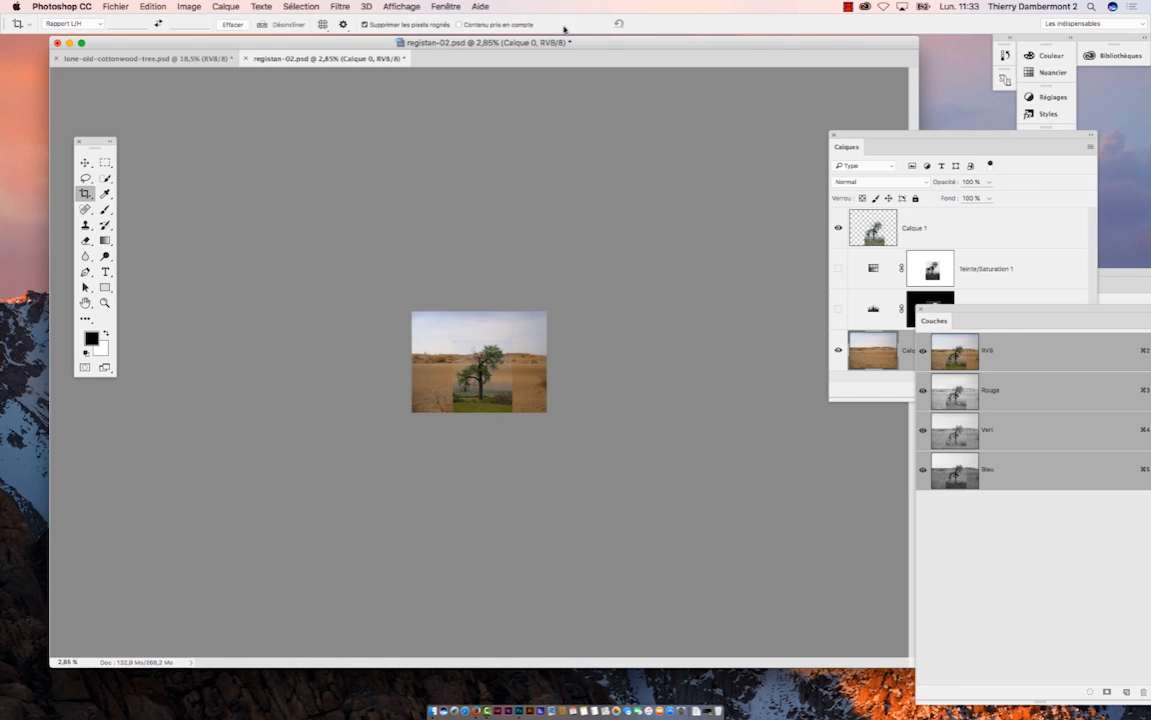
left_click(495, 370, "super")
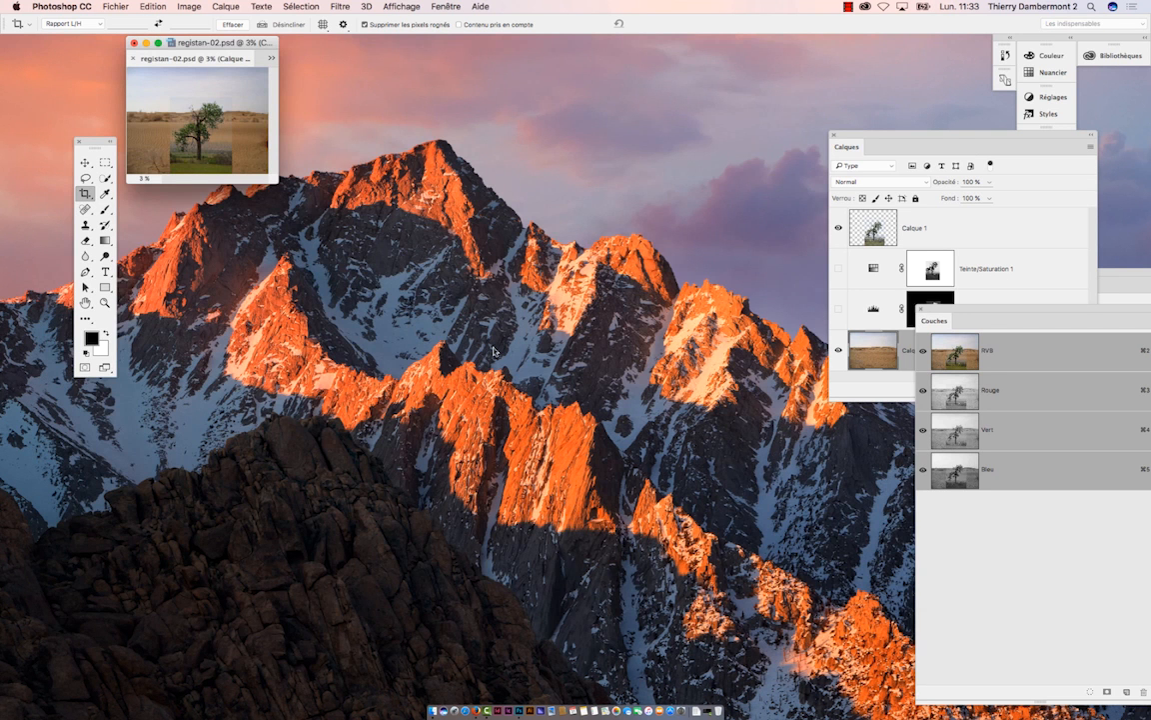
left_click(211, 107, "super")
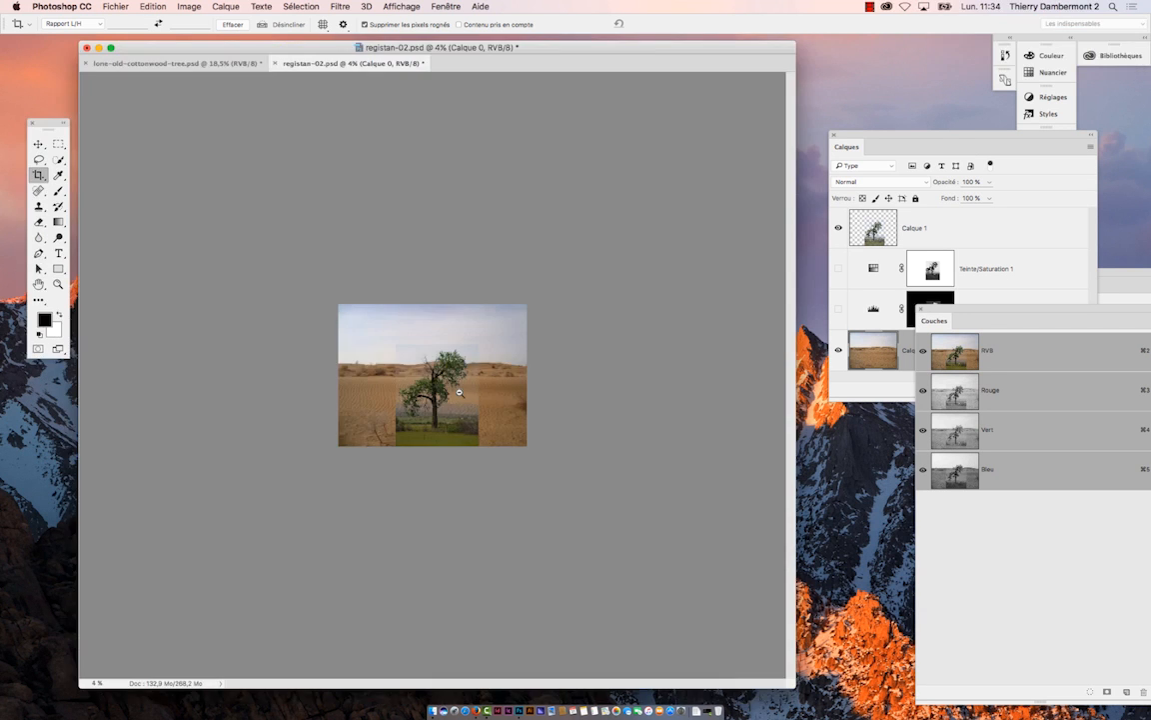
left_click_drag(400, 392, 457, 393)
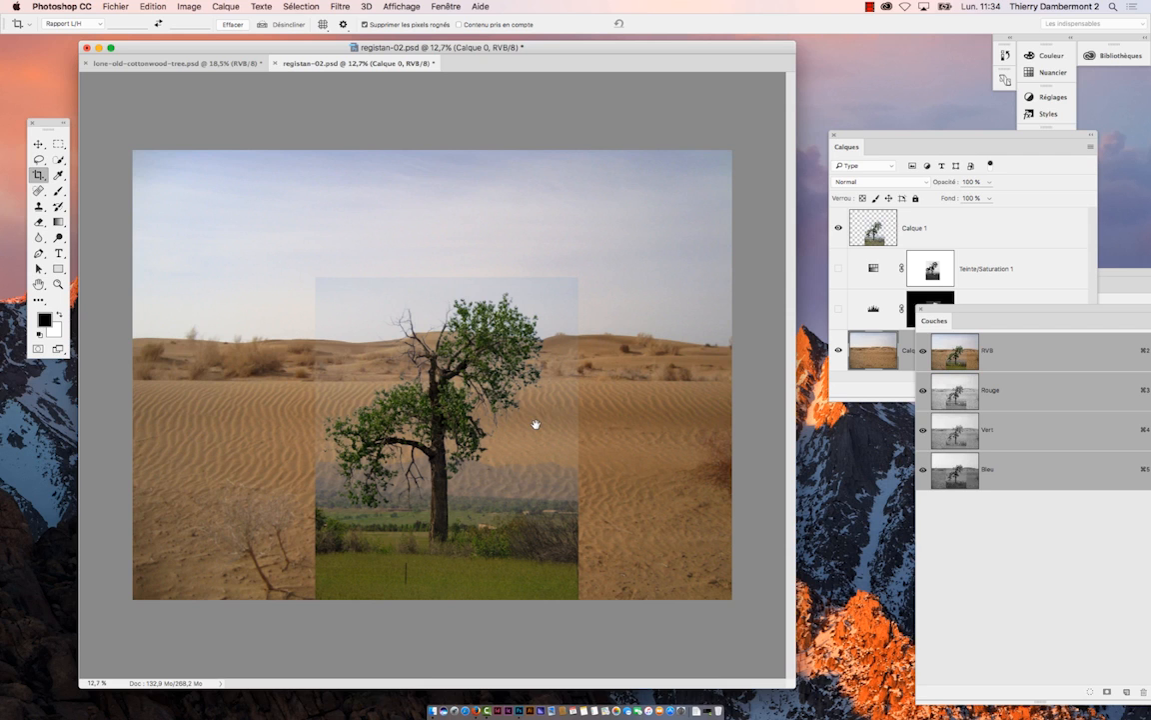
left_click_drag(856, 133, 739, 105)
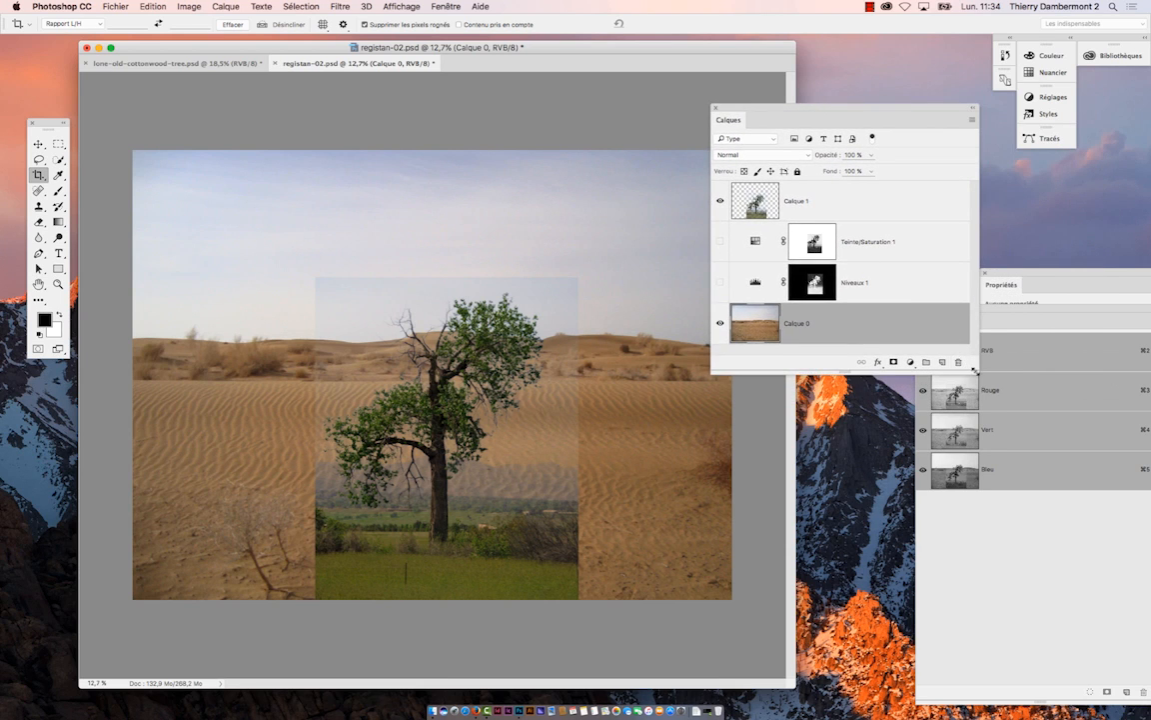
left_click_drag(975, 369, 991, 465)
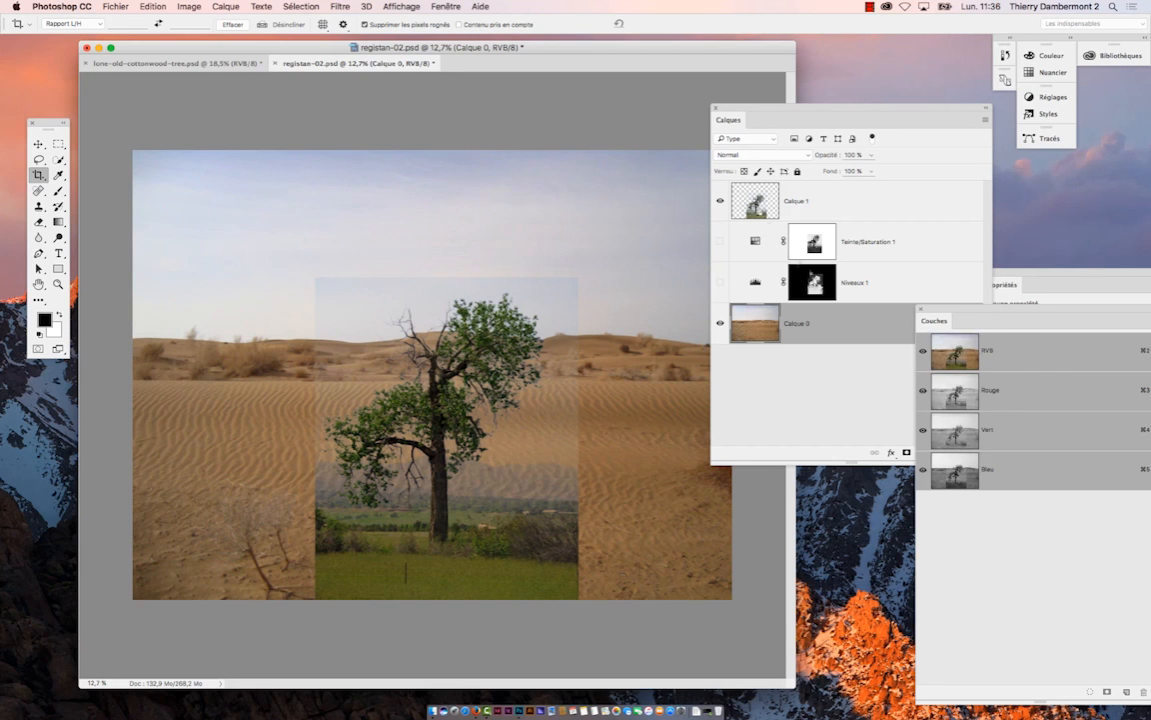
Select the tree layer Calque 1 with the Move tool and save the composite as registan-03.psd.
left_click(759, 205)
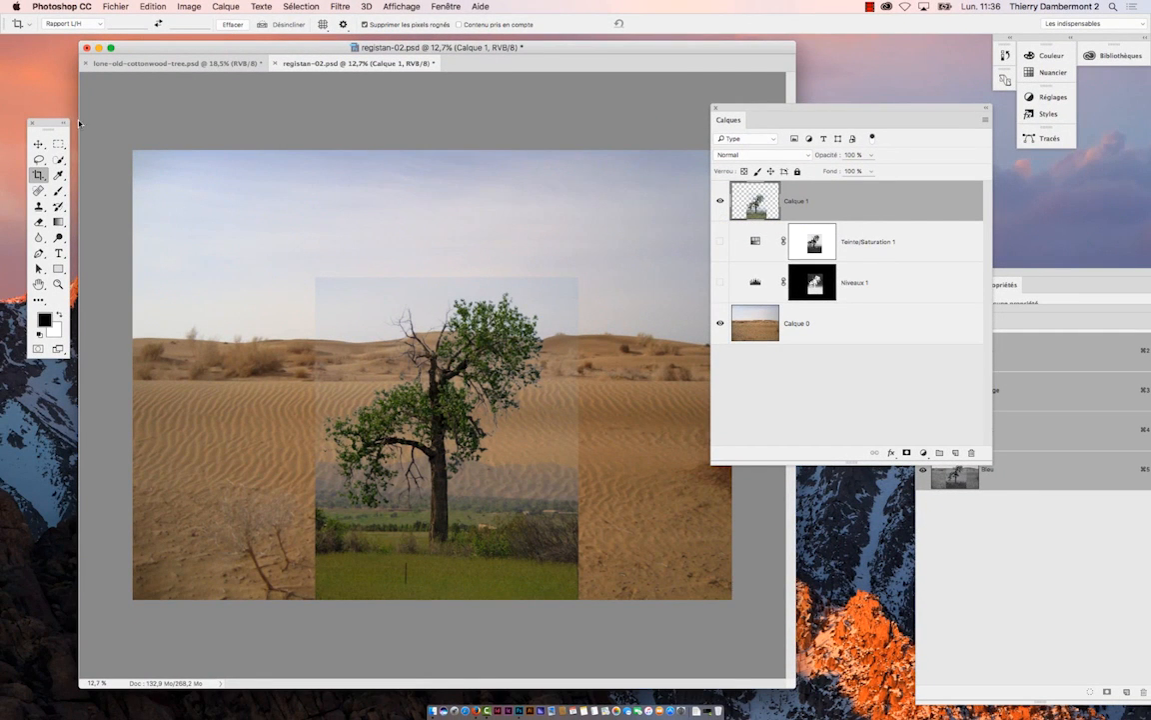
left_click(41, 146)
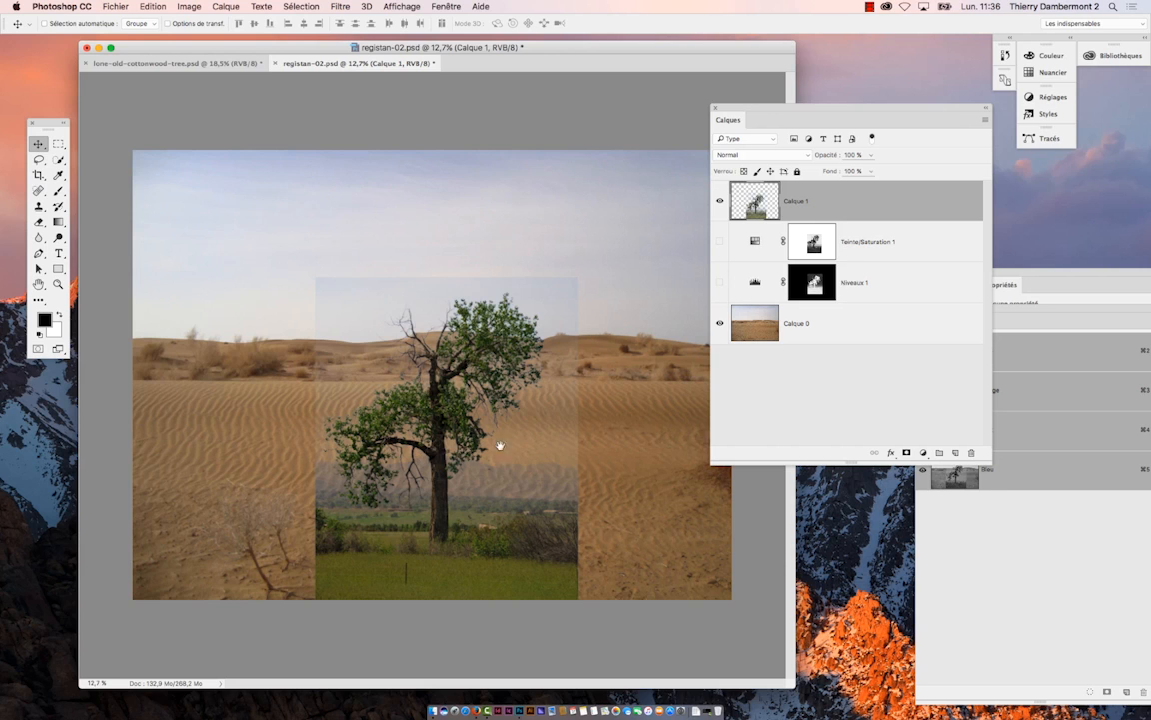
left_click_drag(745, 108, 847, 105)
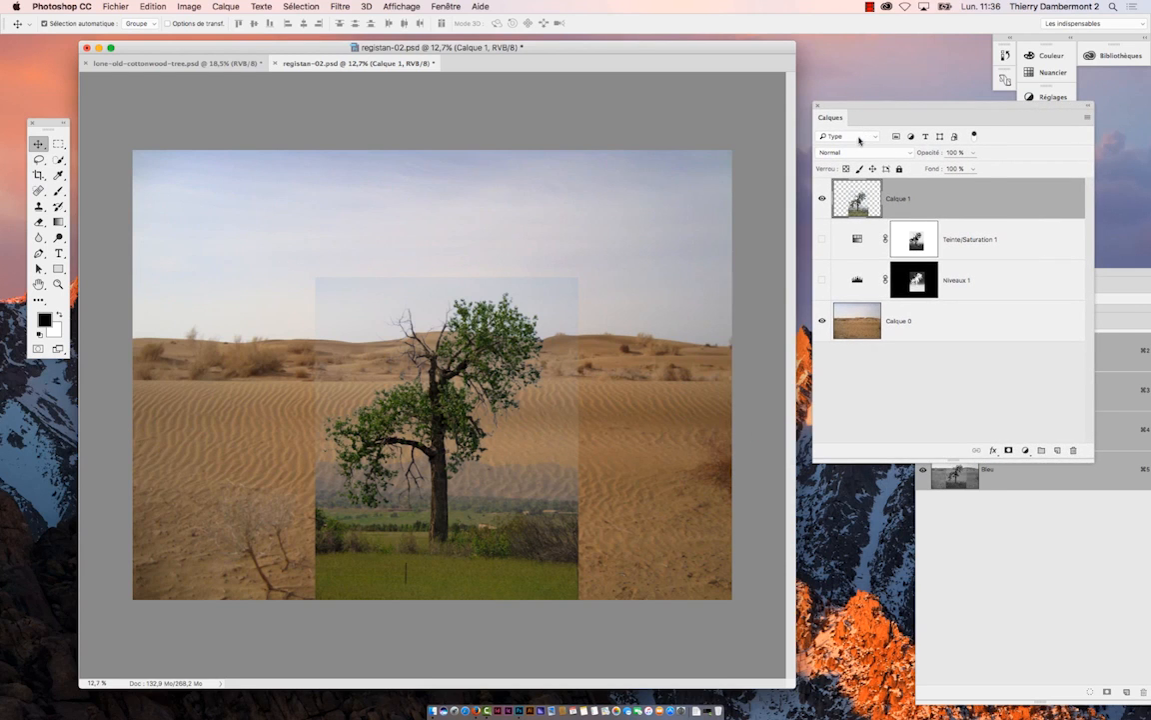
left_click(58, 145)
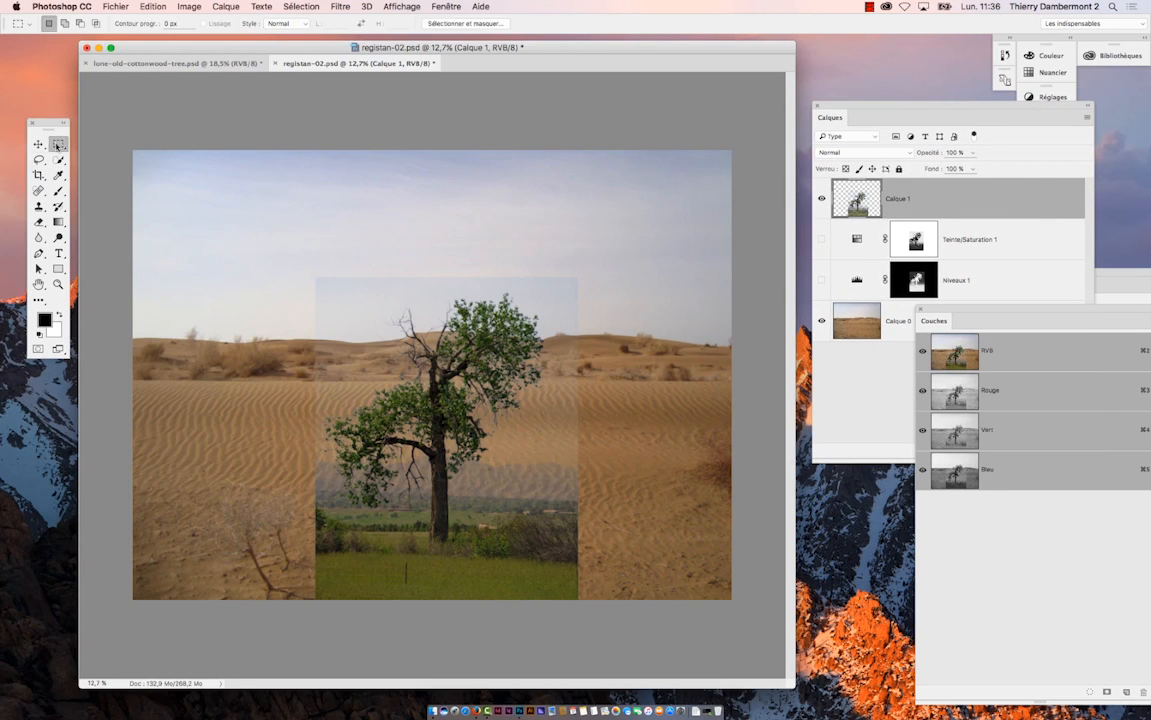
left_click(38, 144)
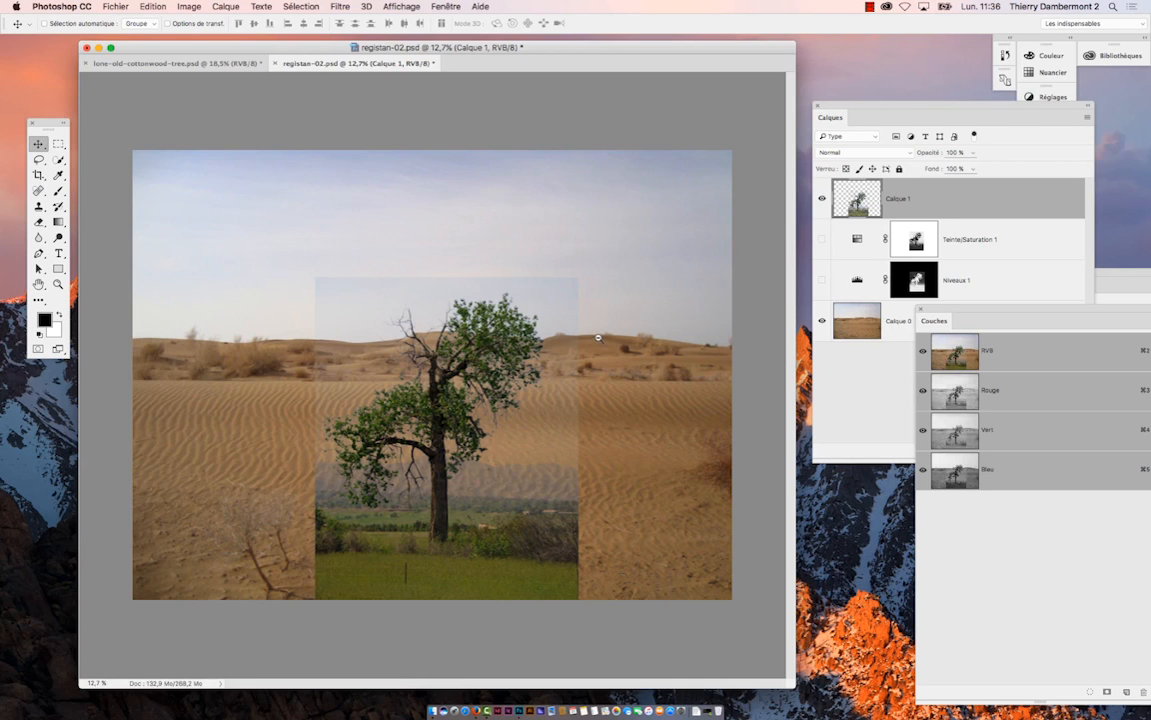
scroll(598, 339, "down", 4)
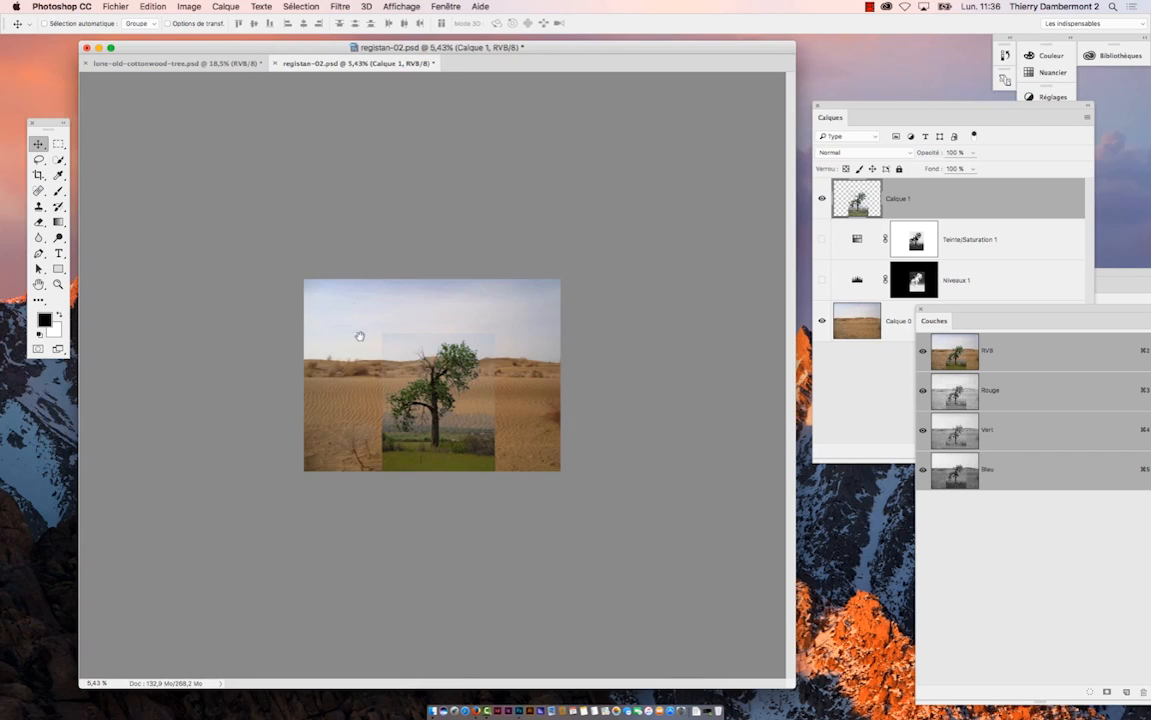
left_click(956, 239)
left_click(881, 276)
left_click(875, 318)
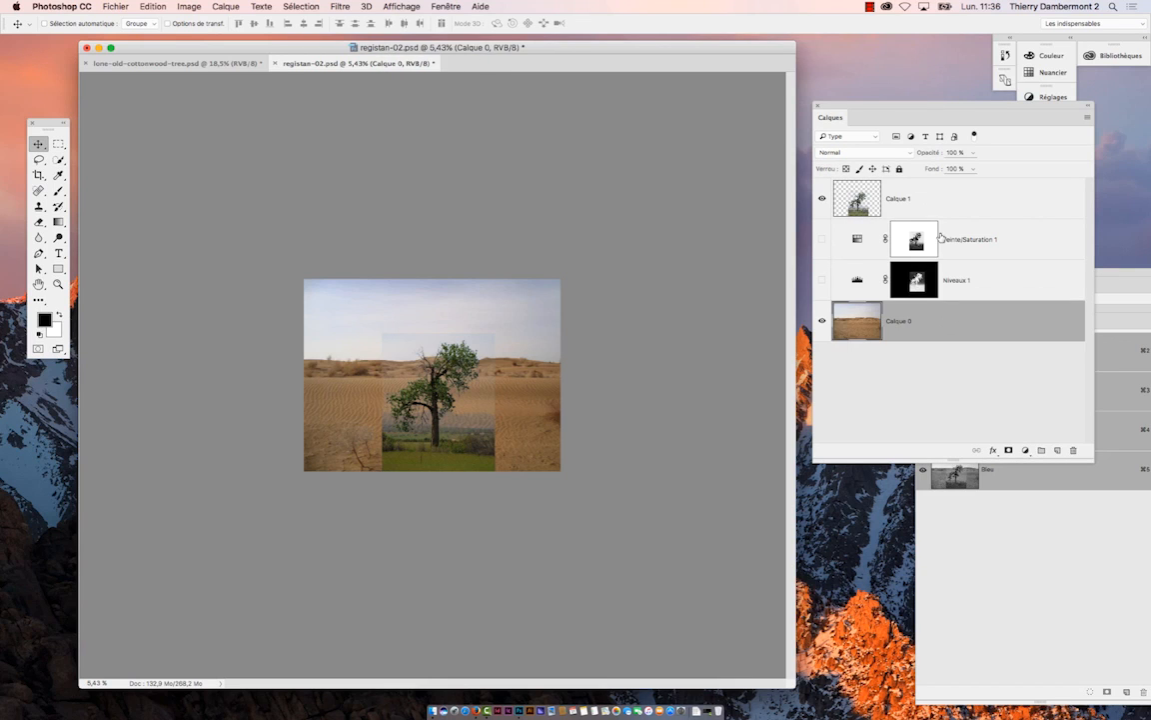
left_click(887, 205)
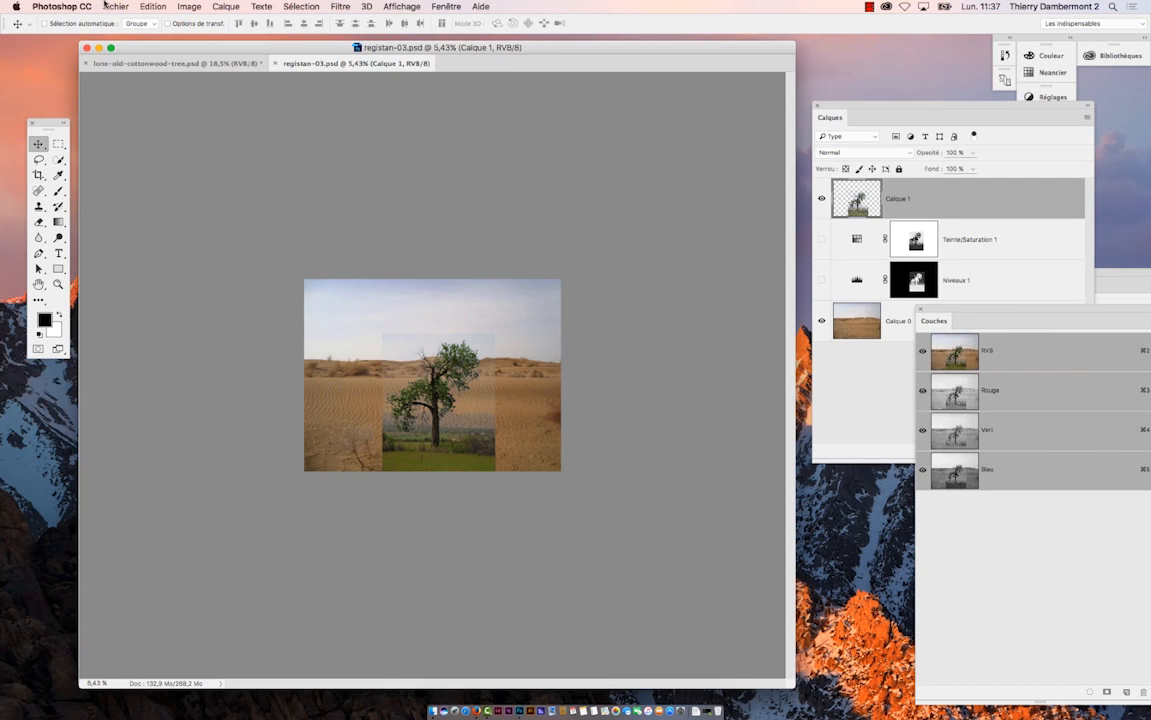
Quit Photoshop, saving the changes to lone-old-cottonwood-tree.psd.
left_click(72, 8)
left_click(78, 119)
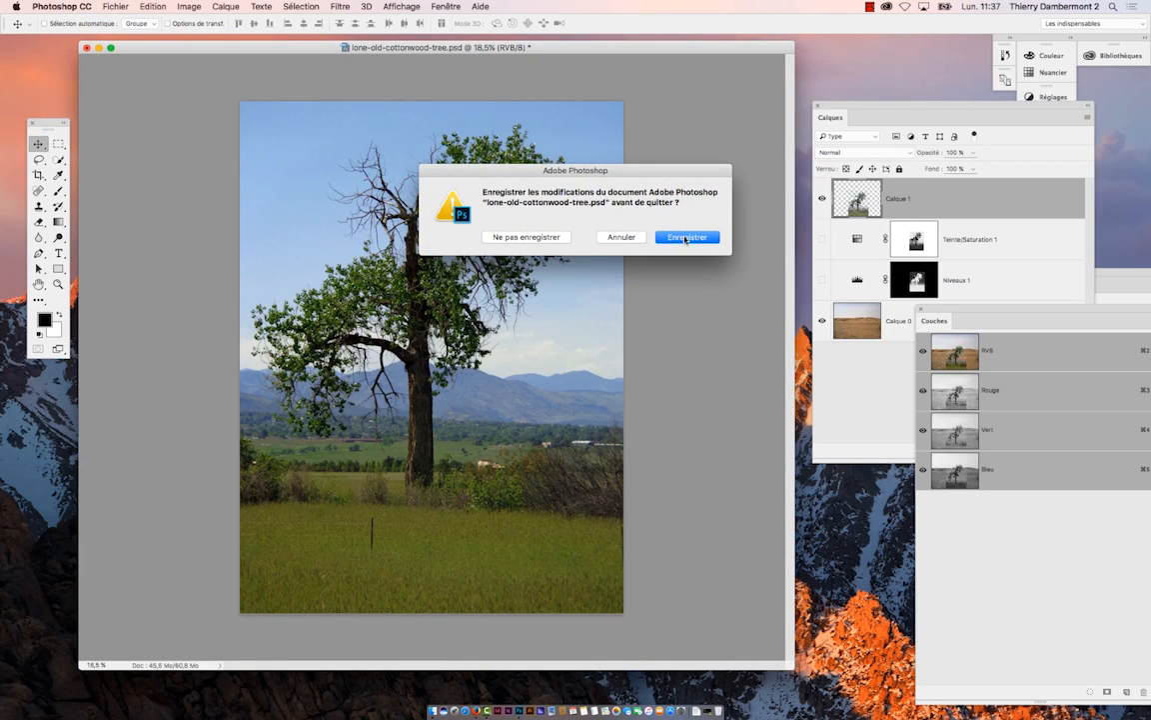
left_click(687, 237)
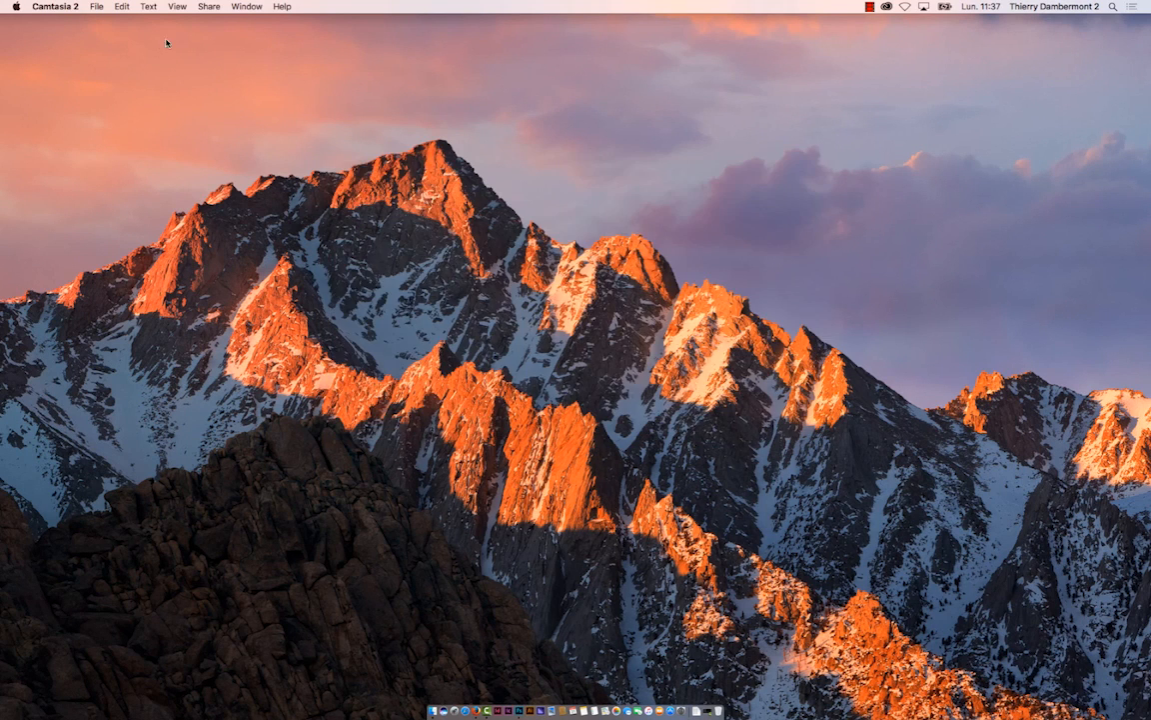
Switch back to Photoshop and reopen the recent files lone-old-cottonwood-tree.psd and registan-03.psd.
key("super+Tab")
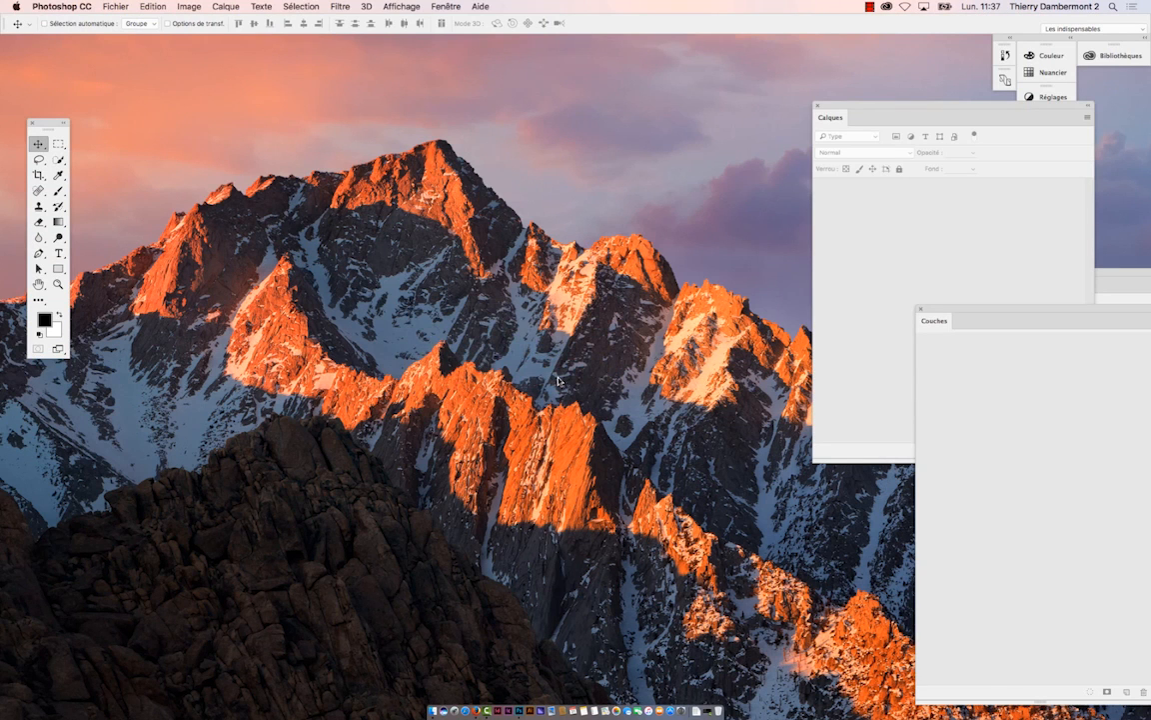
left_click(107, 6)
mouse_move(170, 66)
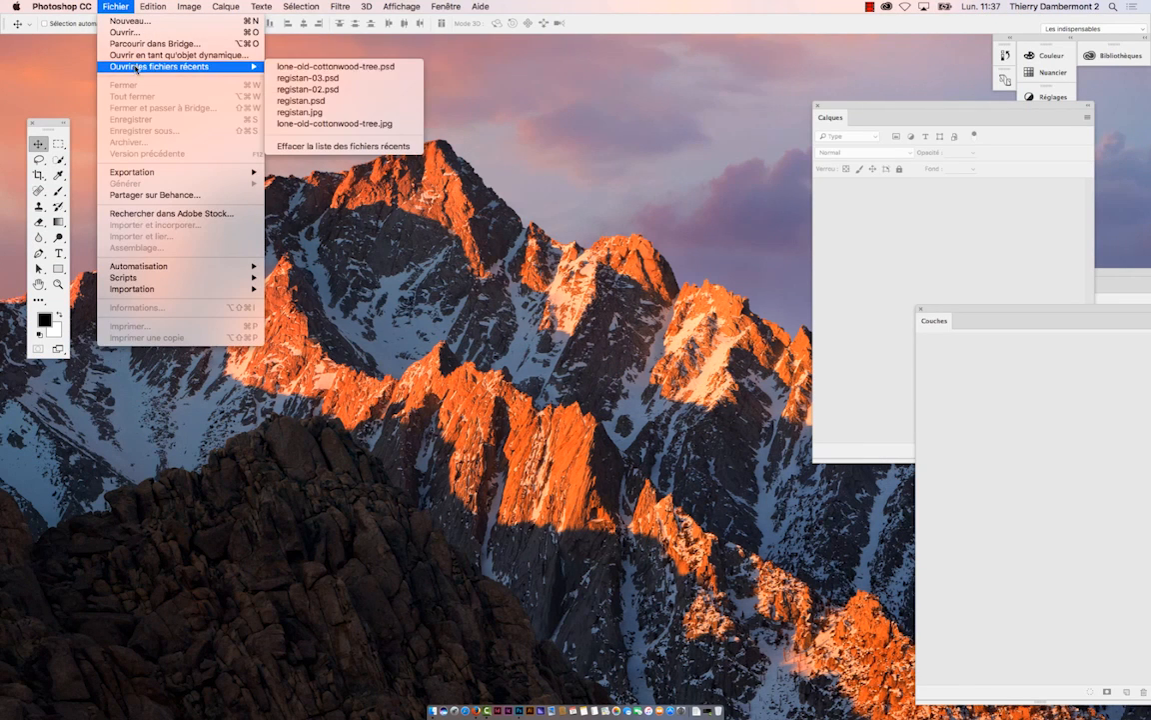
left_click(309, 67)
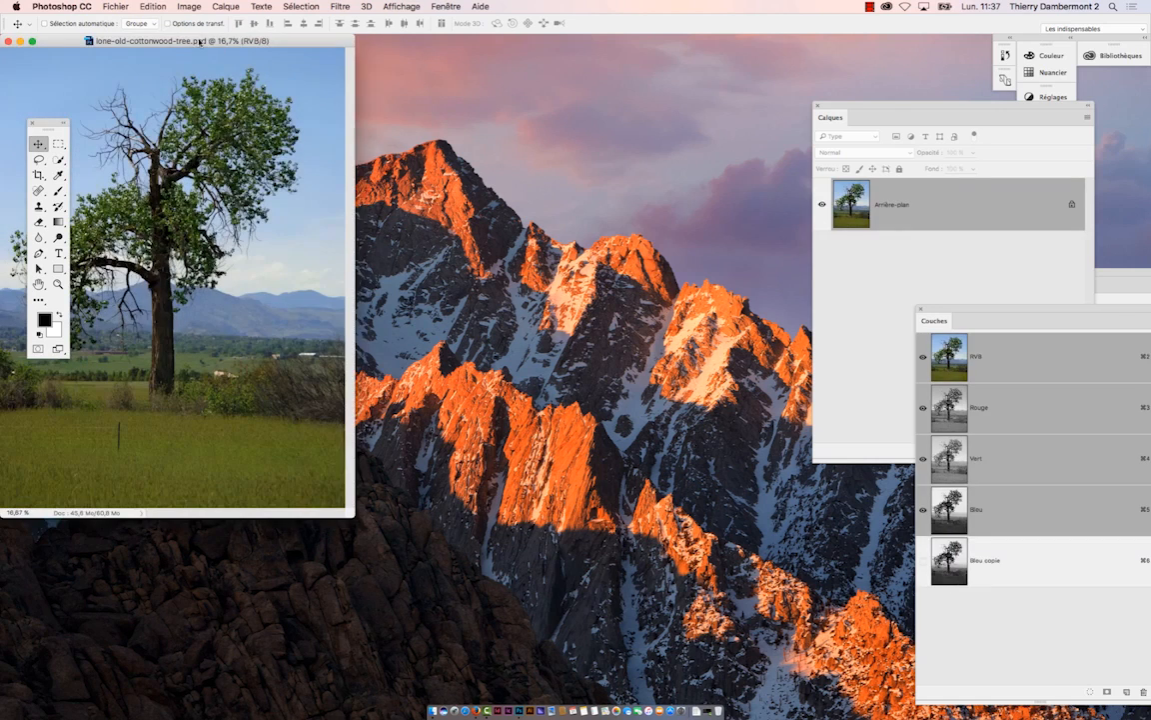
left_click(117, 6)
mouse_move(148, 65)
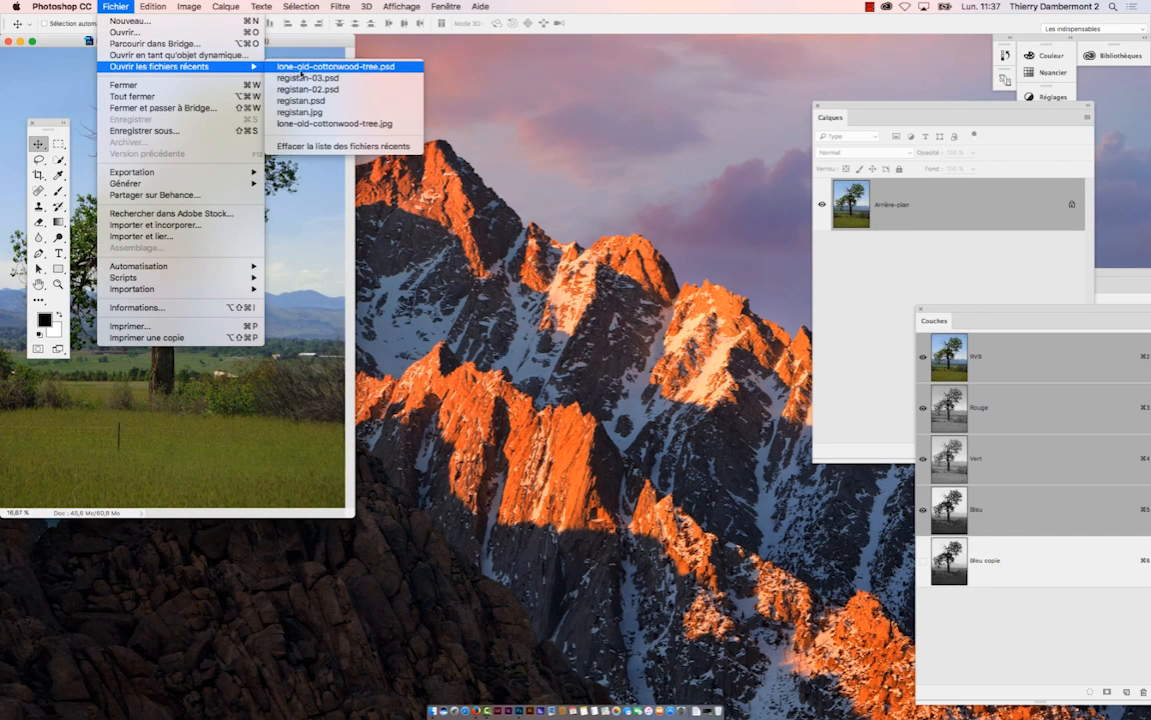
left_click(309, 78)
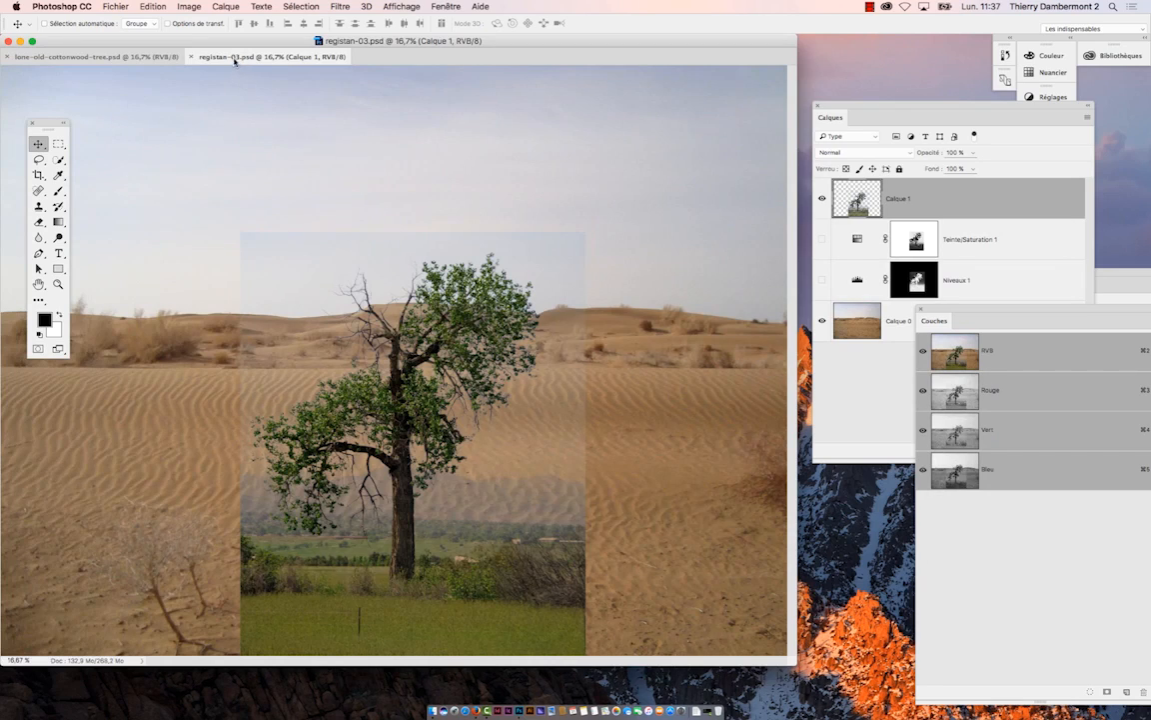
left_click_drag(235, 60, 175, 51)
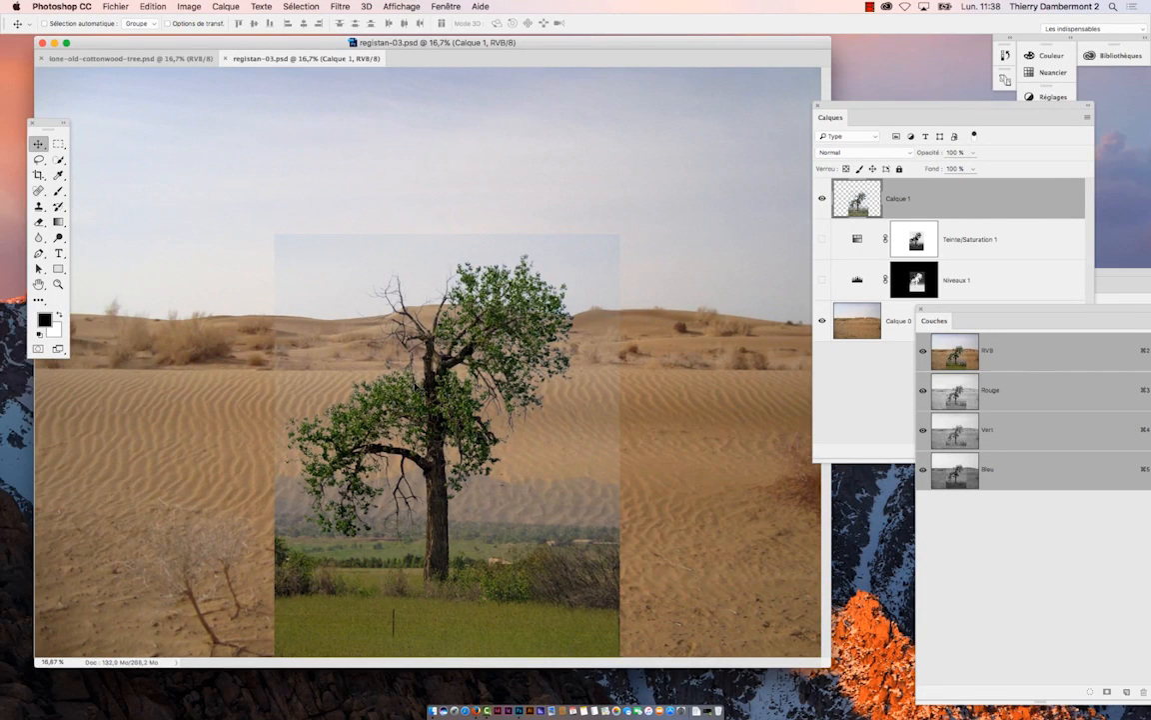
Move the tree layer Calque 1 slightly right of the desert's centre, with its grass edge above the frame's lower border.
left_click_drag(67, 121, 187, 173)
left_click_drag(410, 343, 356, 236)
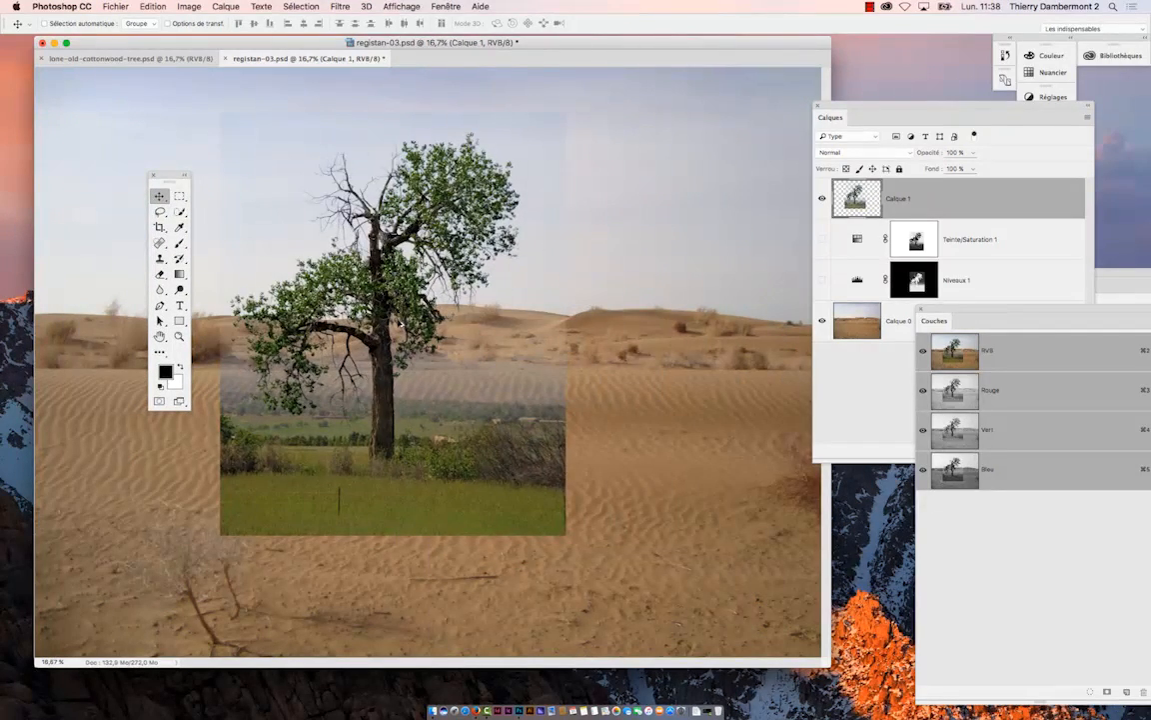
scroll(400, 325, "down", 3)
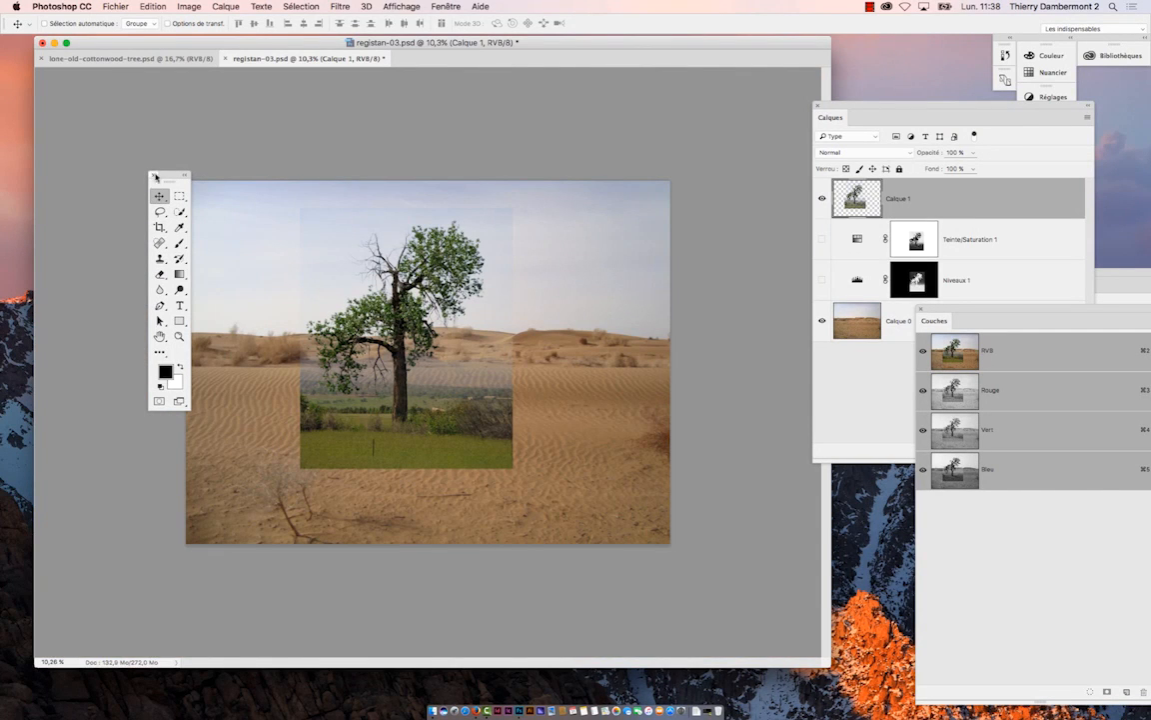
left_click_drag(164, 175, 95, 153)
left_click_drag(387, 335, 457, 371)
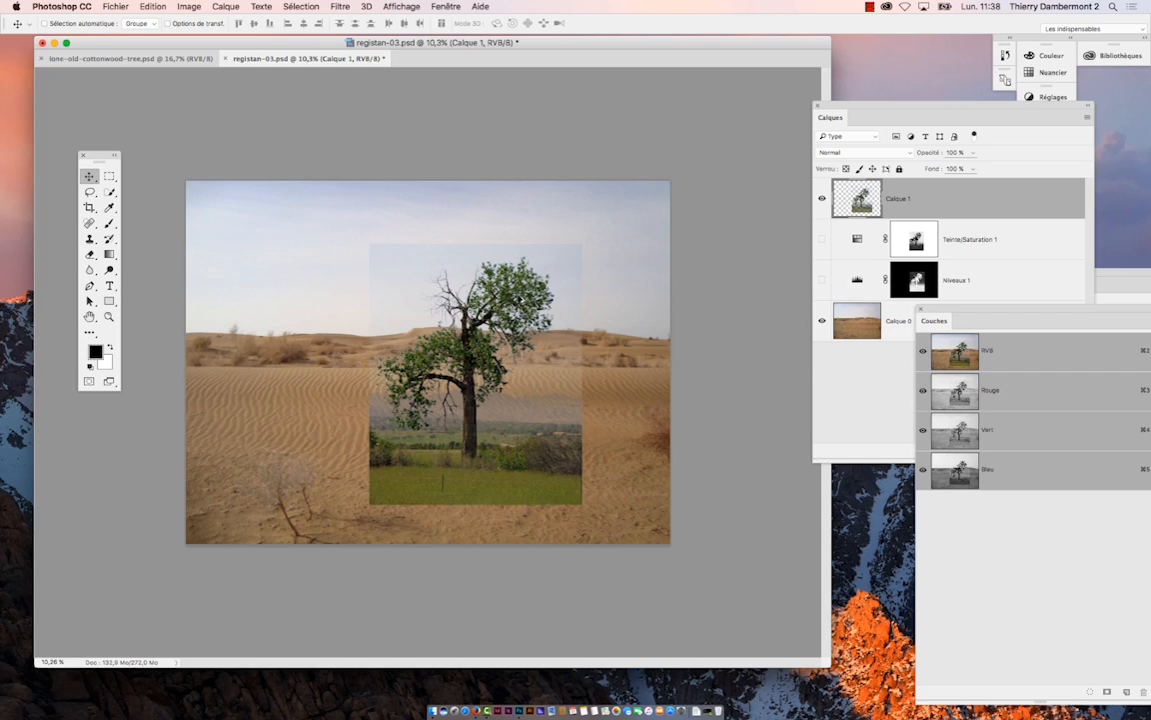
scroll(519, 299, "up", 5)
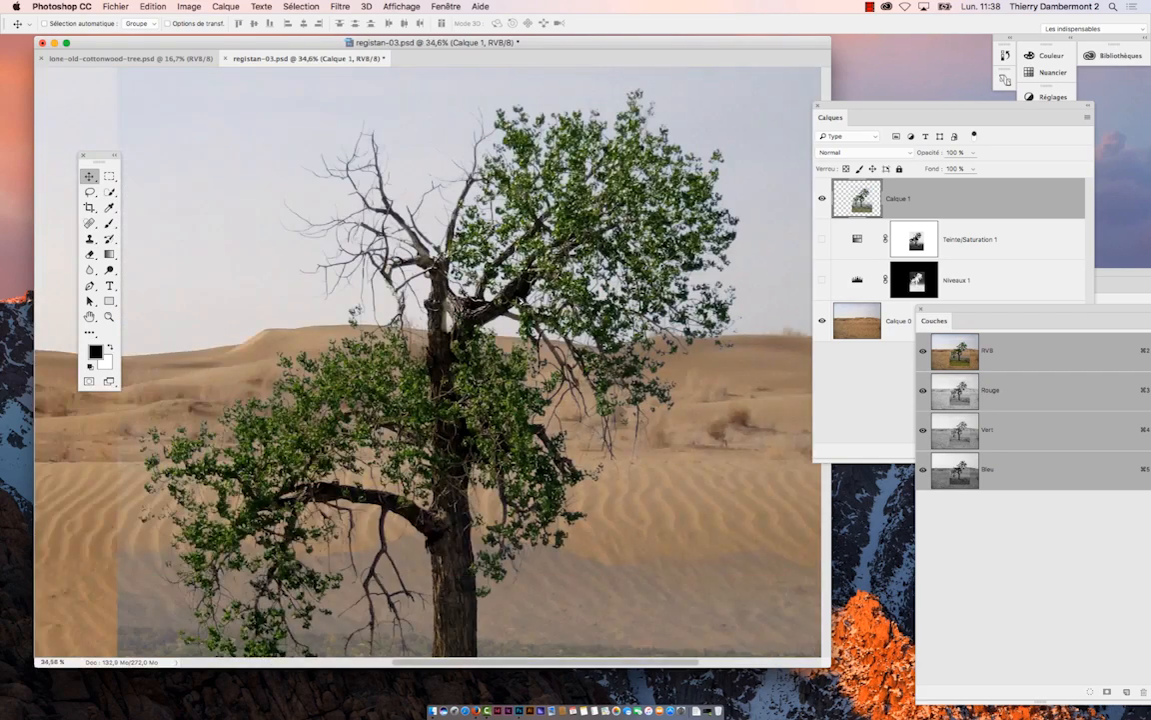
scroll(519, 300, "down", 6)
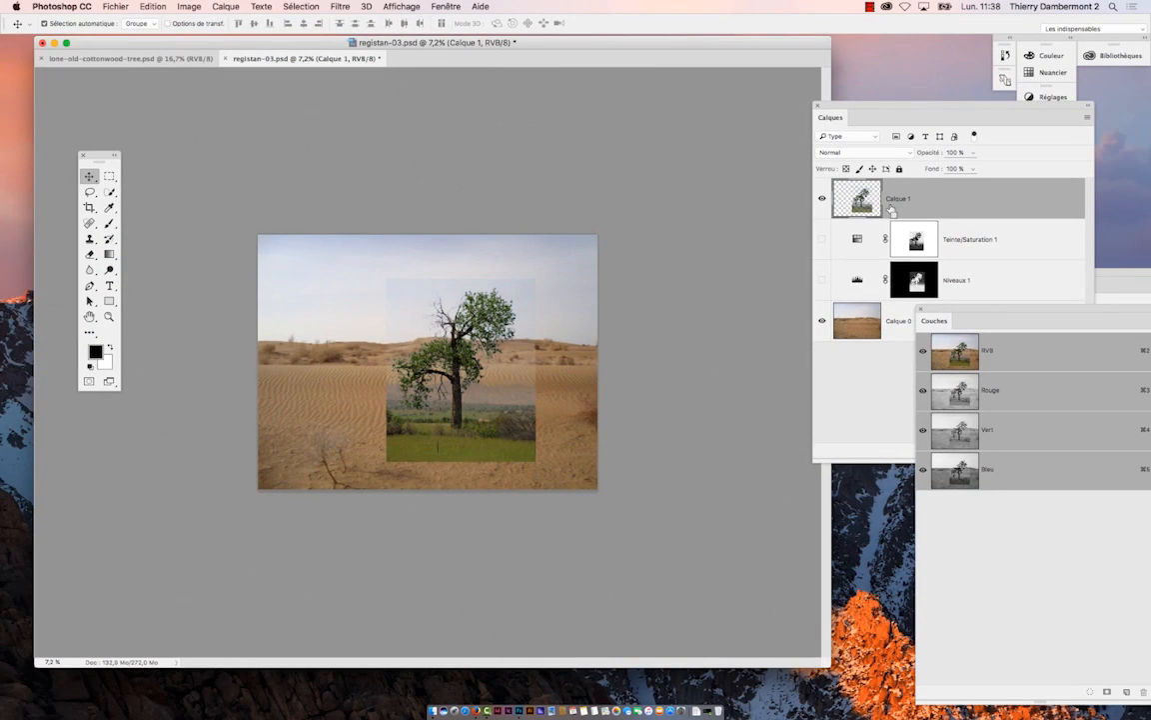
Scale the tree layer Calque 1 proportionally to about 127% so the tree nearly fills the picture's height.
key("super+t")
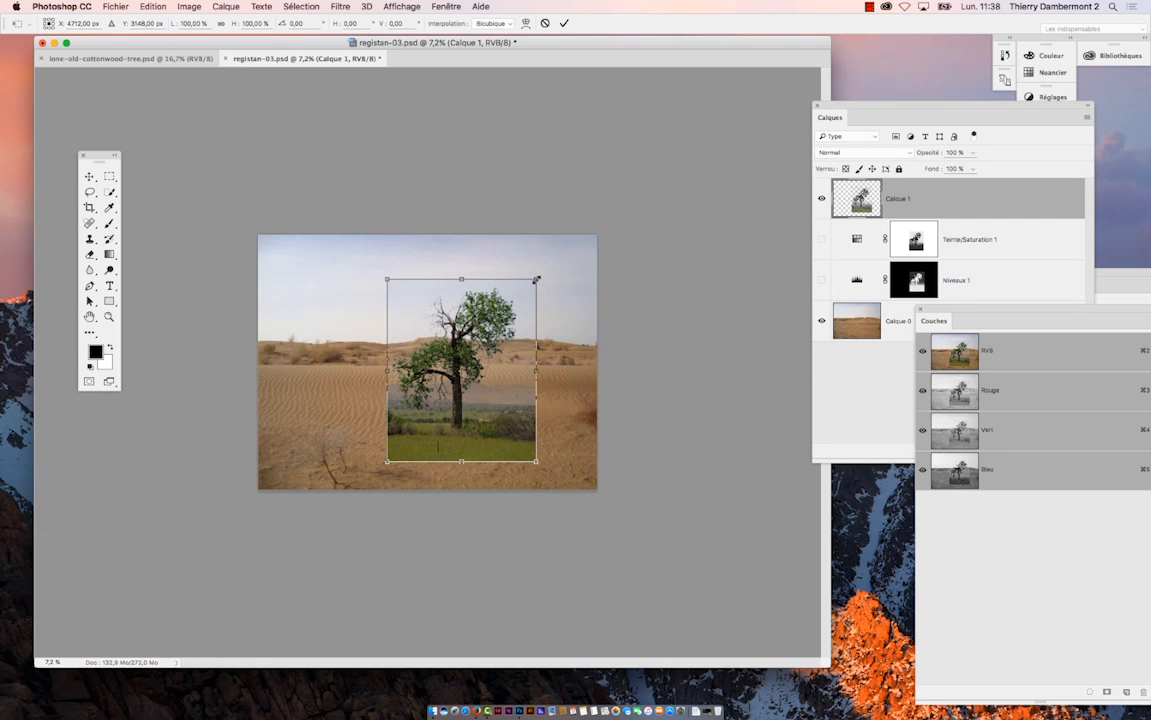
left_click_drag(535, 279, 576, 229)
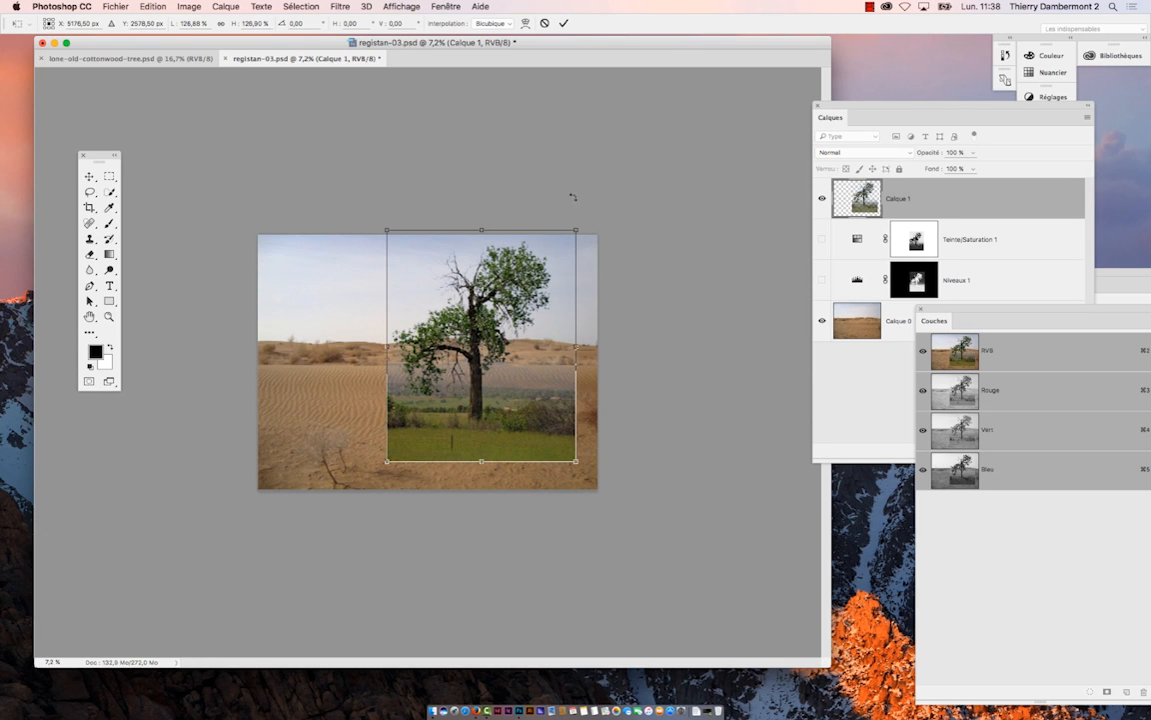
left_click(563, 23)
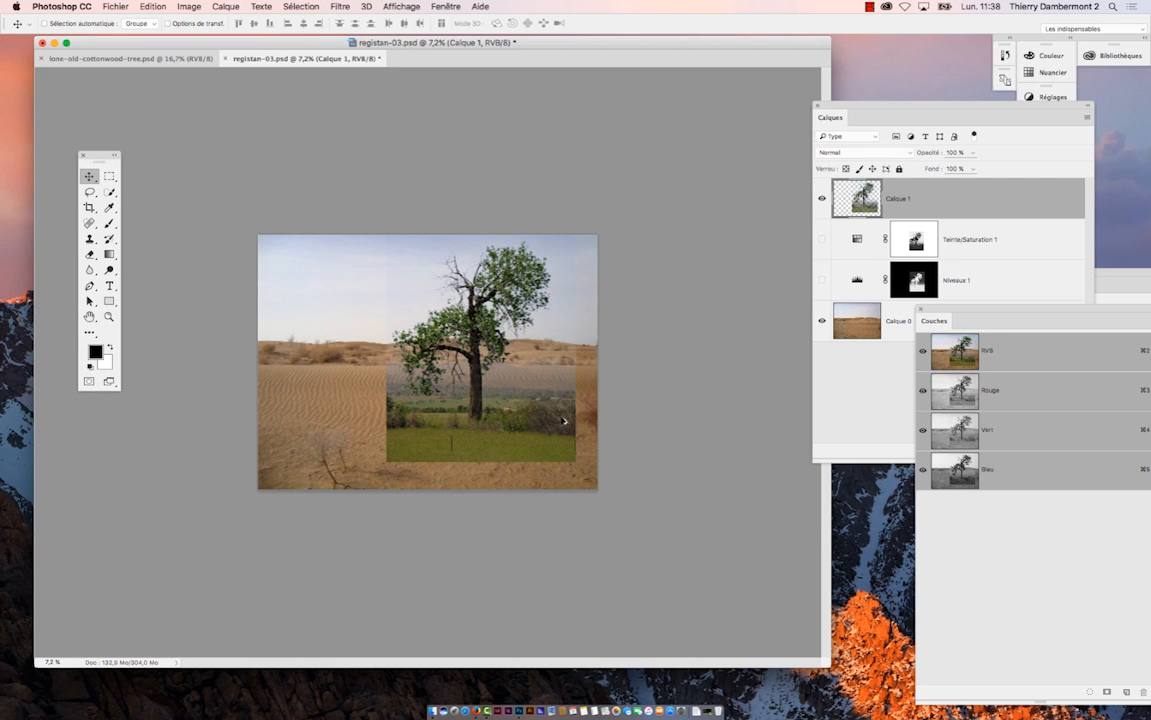
key("super+0")
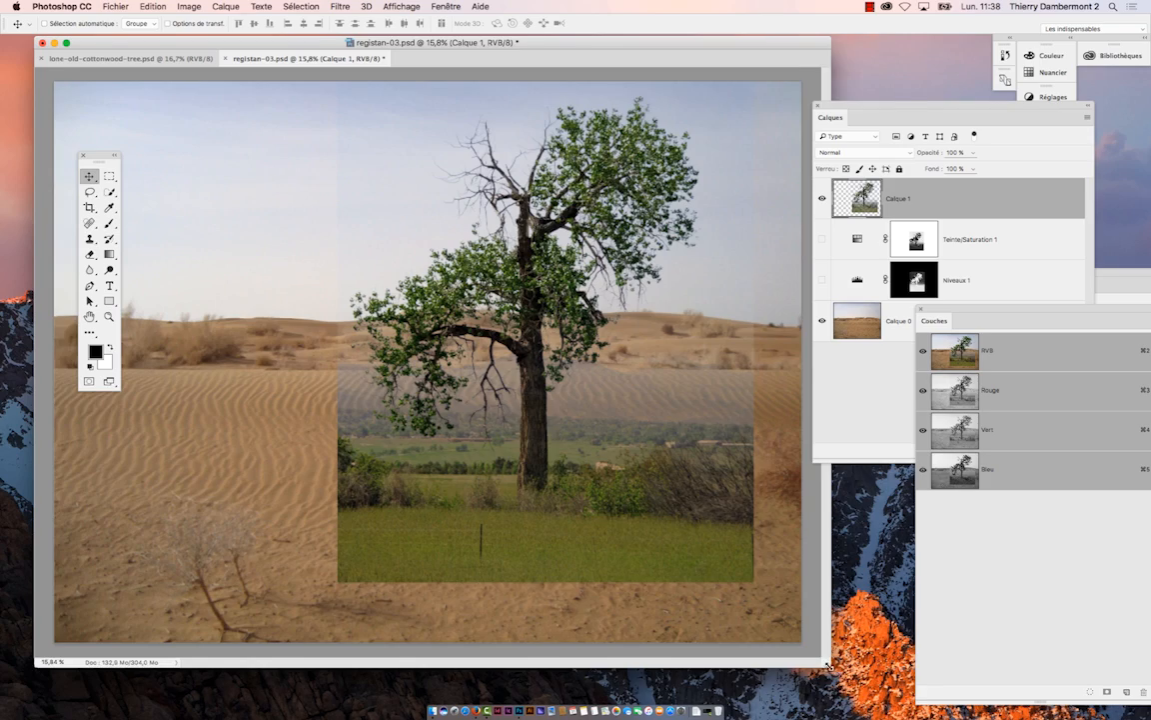
Enlarge the document window and reposition the scaled tree right of centre, its crown just below the picture's upper edge.
left_click_drag(828, 664, 905, 698)
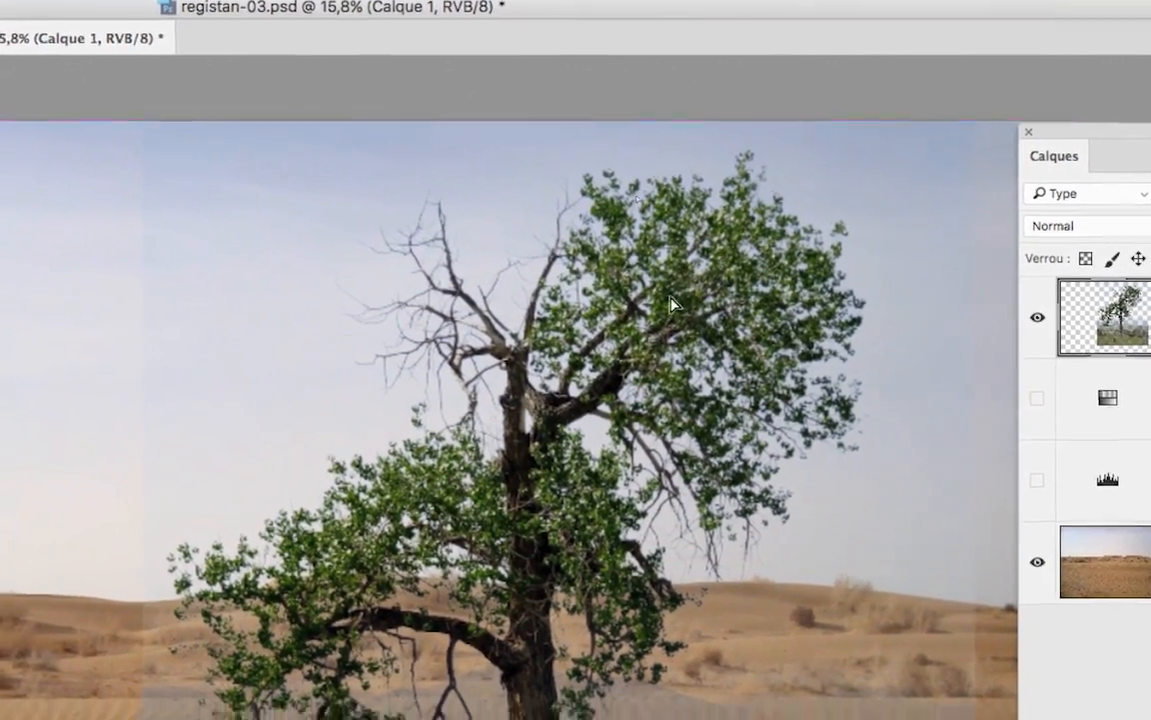
left_click_drag(650, 303, 262, 718)
left_click_drag(543, 444, 633, 300)
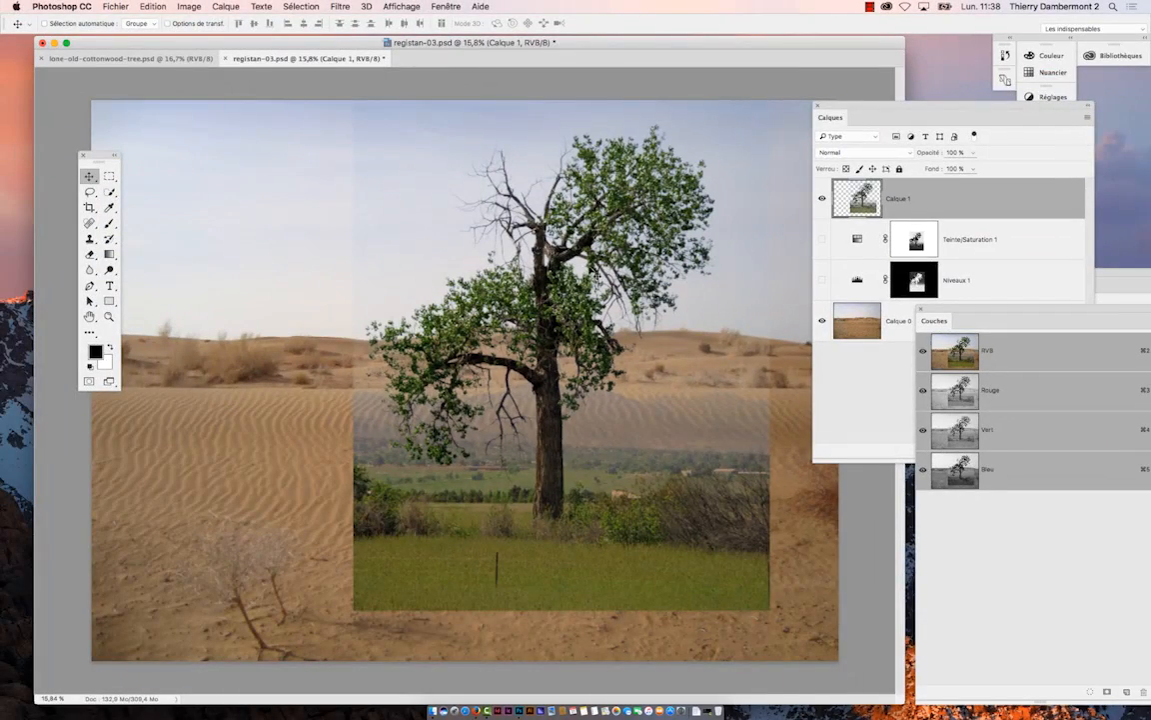
left_click_drag(569, 283, 588, 278)
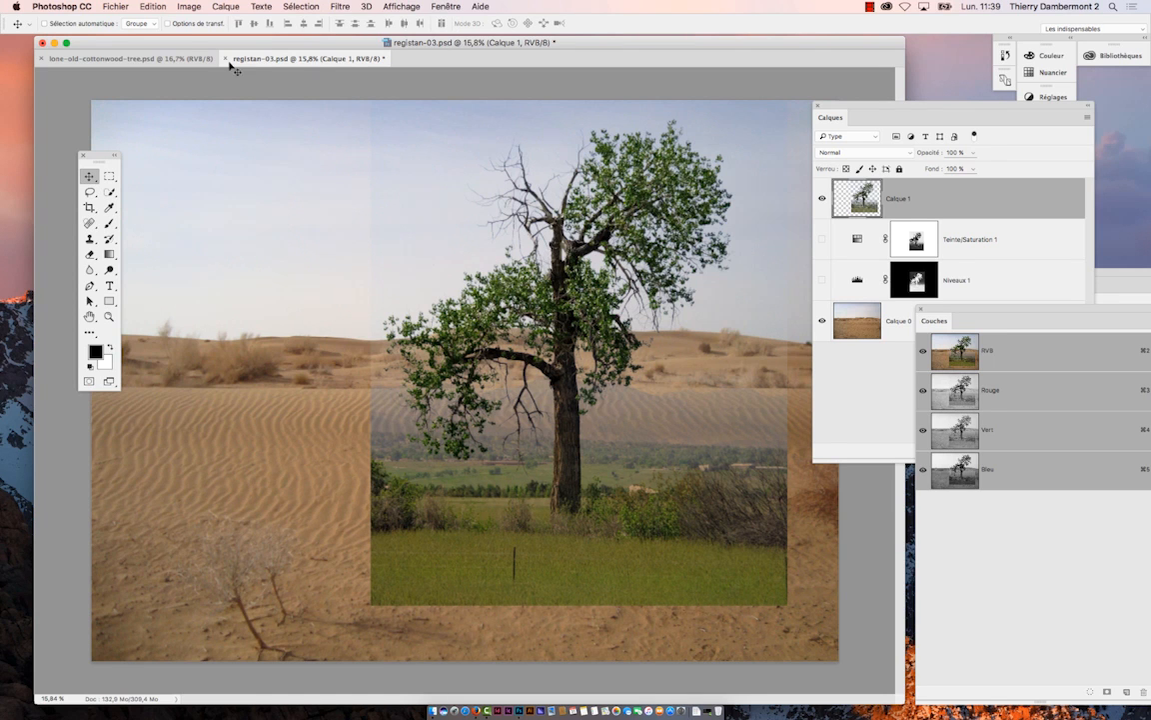
Switch to the lone-old-cottonwood-tree.psd document.
left_click(140, 58)
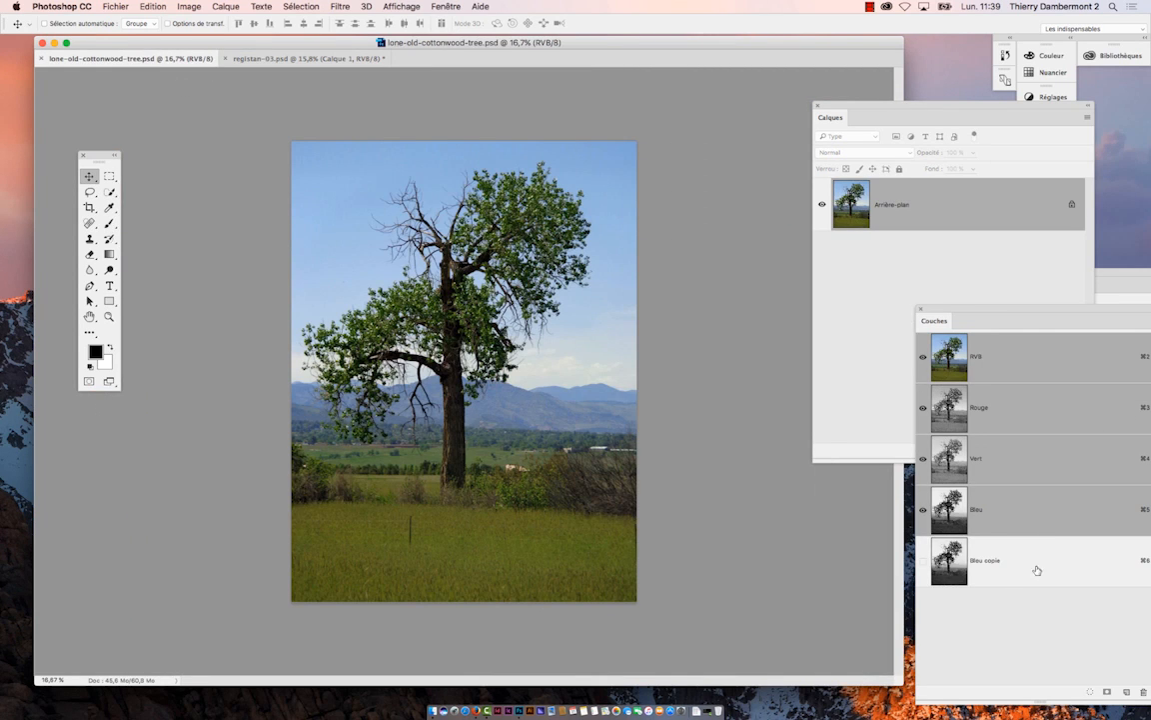